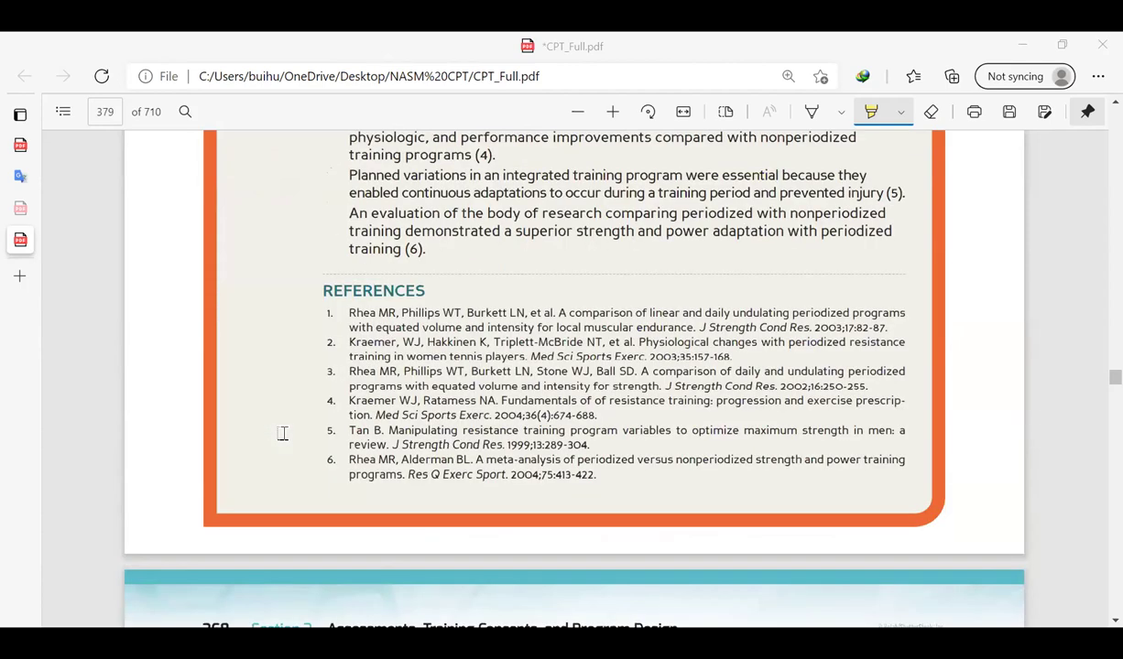
# Read from the end of the references through the Summary to The OPT Model section on book page 368
pyautogui.scroll(1, 283, 433)
pyautogui.scroll(-2, 283, 433)
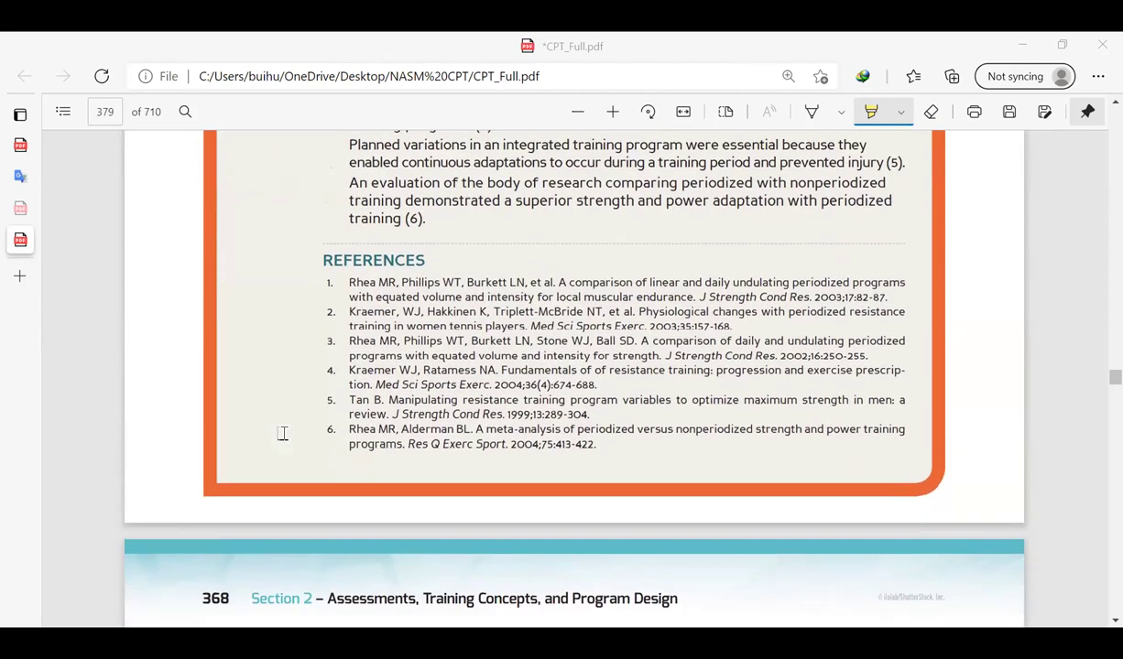
pyautogui.scroll(1, 283, 433)
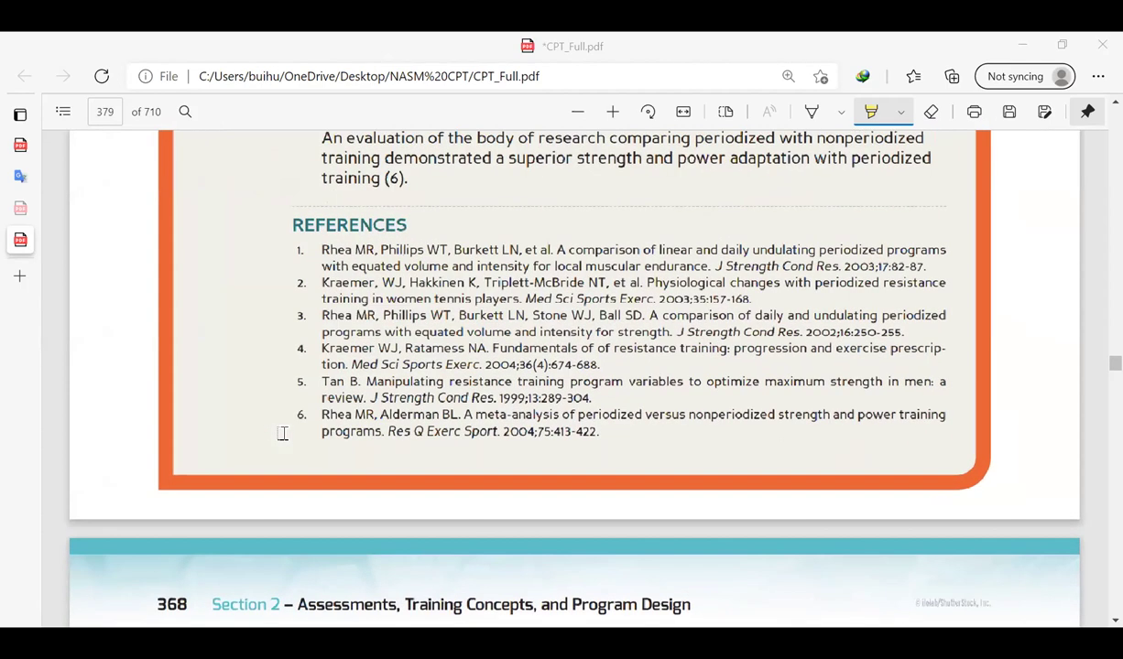
pyautogui.scroll(-1, 283, 433)
pyautogui.scroll(-1, 283, 433)
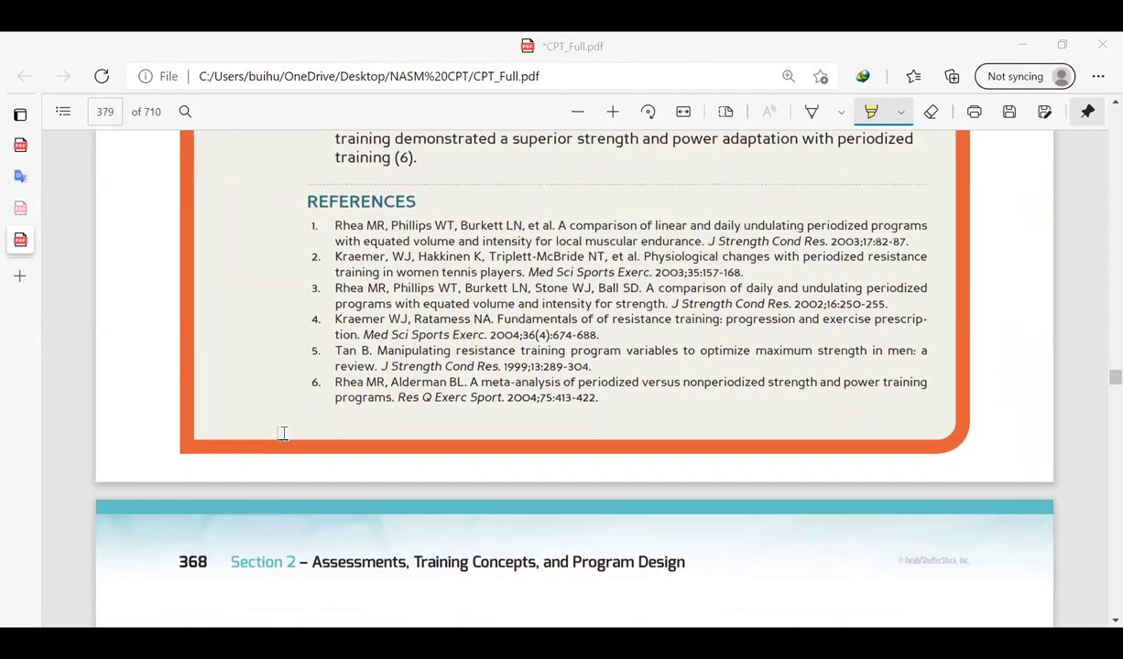
pyautogui.scroll(-5, 283, 433)
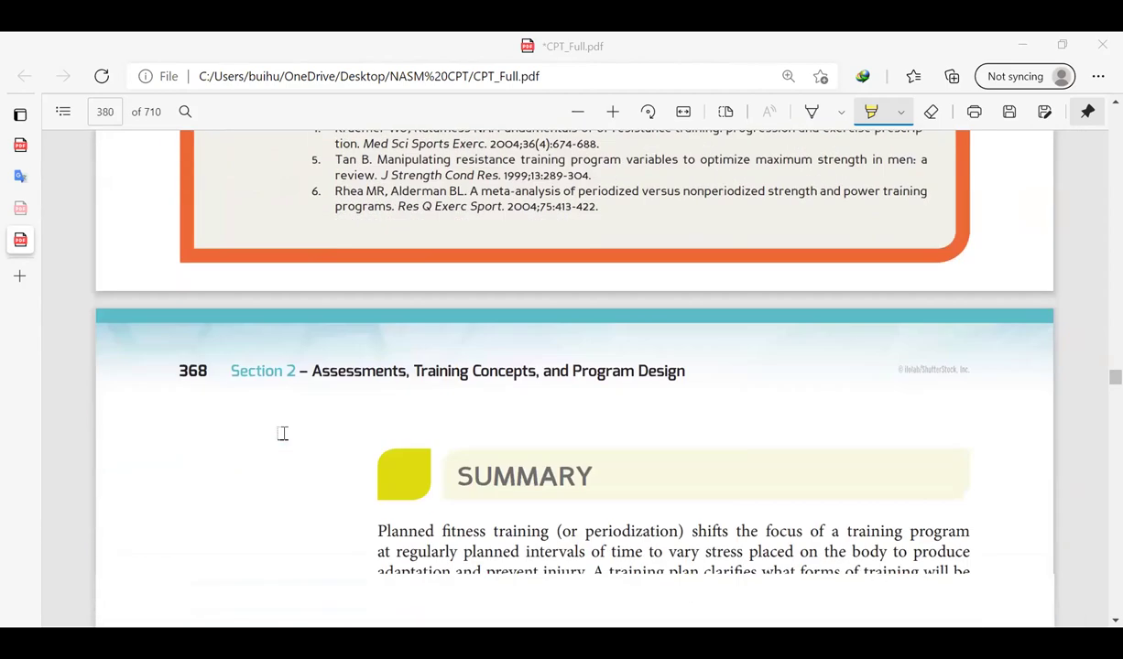
pyautogui.scroll(-3, 283, 433)
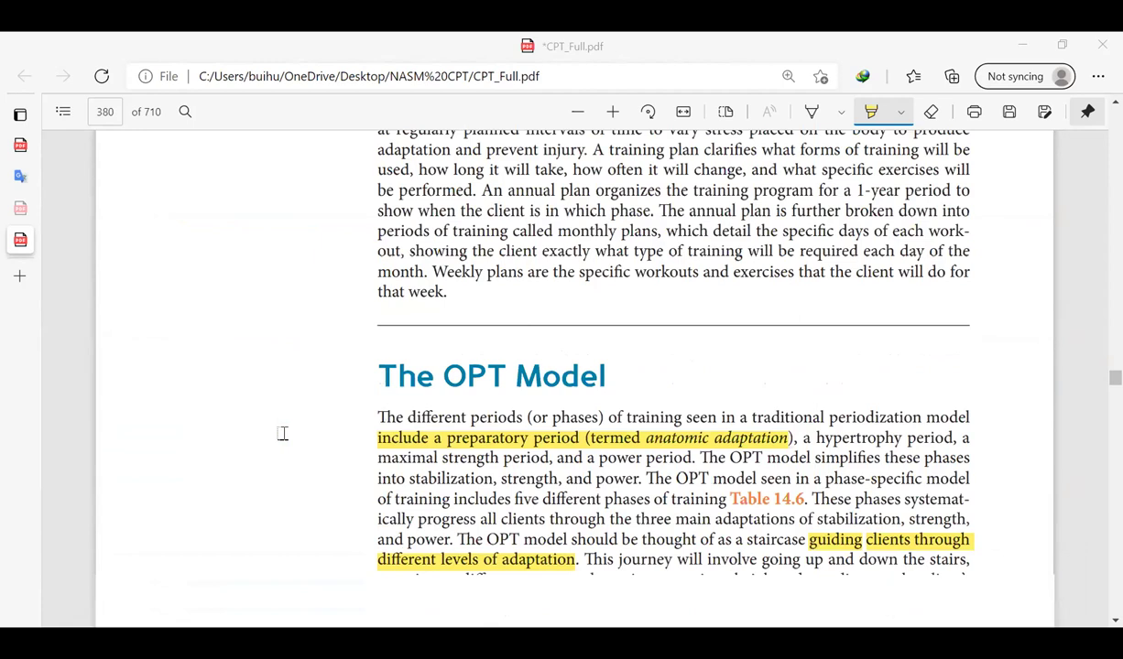
pyautogui.scroll(-1, 743, 237)
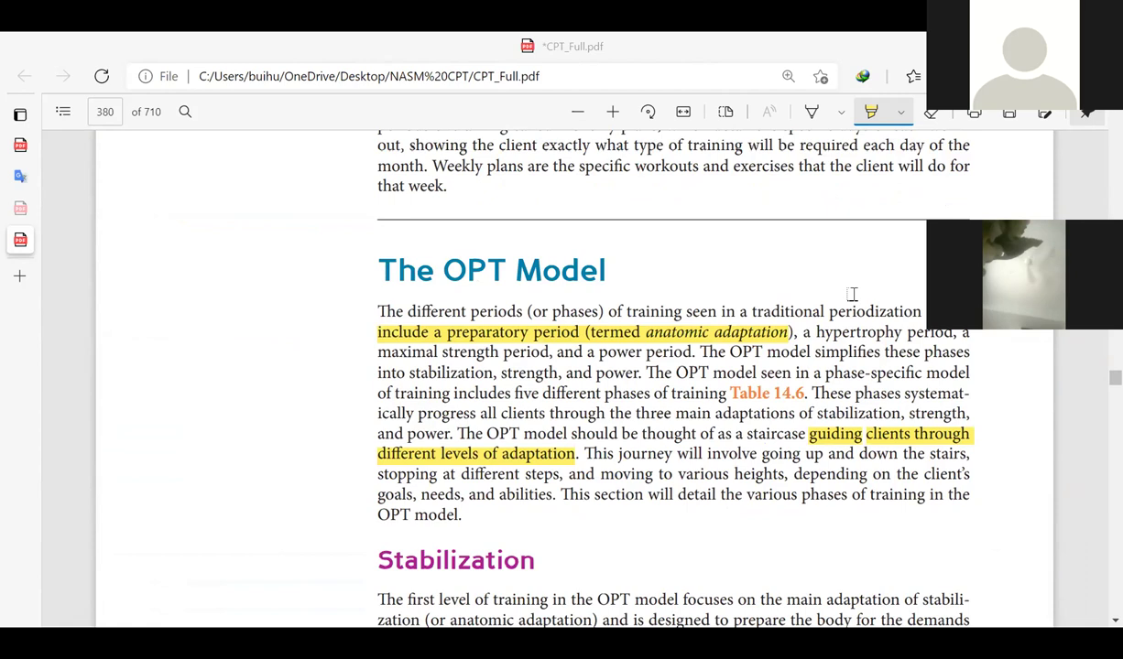
pyautogui.scroll(-1, 743, 333)
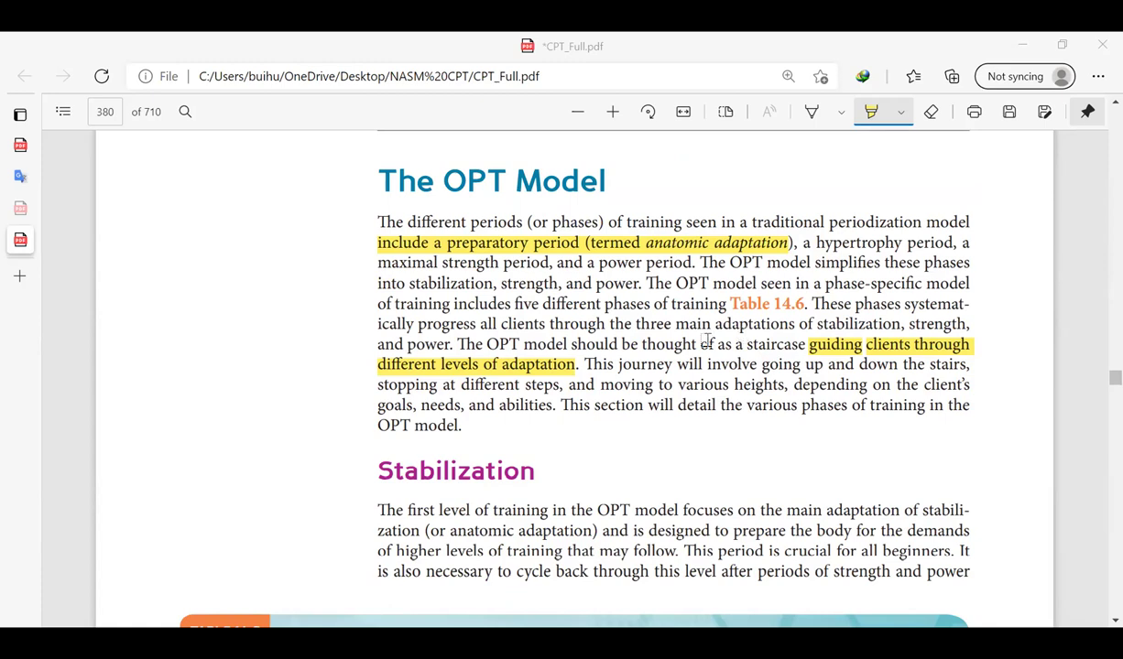
pyautogui.scroll(-1, 712, 463)
pyautogui.scroll(-1, 712, 463)
pyautogui.scroll(1, 711, 462)
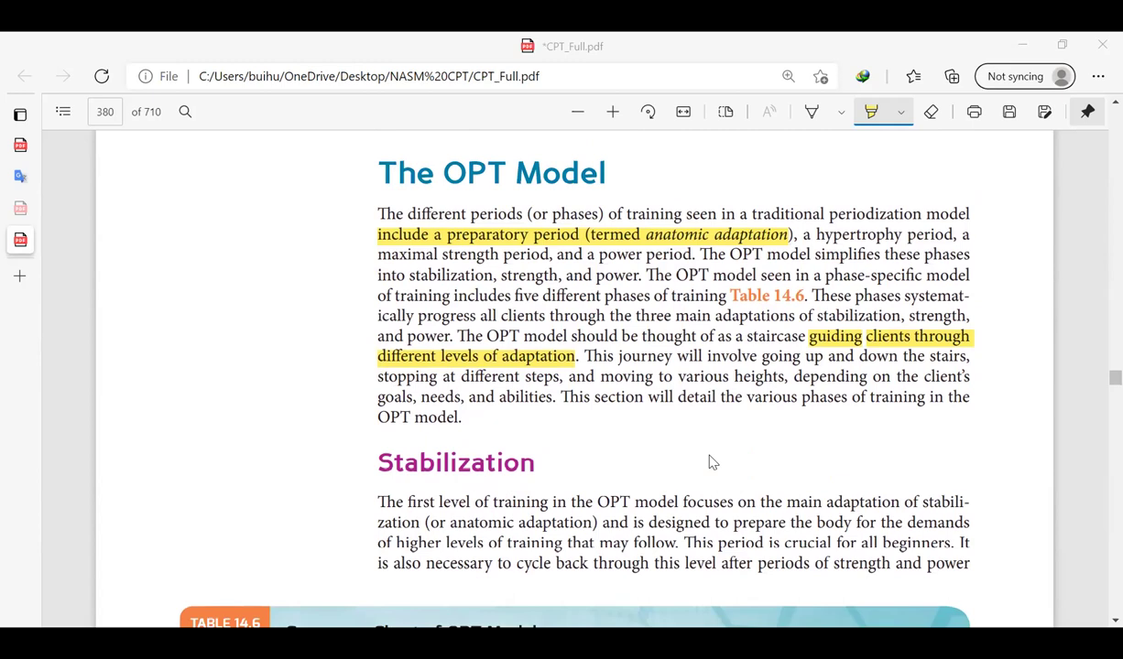
# Examine the Stabilization introduction and Table 14.6, the Summary Chart of OPT Model, for levels, adaptations, phases and progression methods
pyautogui.scroll(-1, 712, 462)
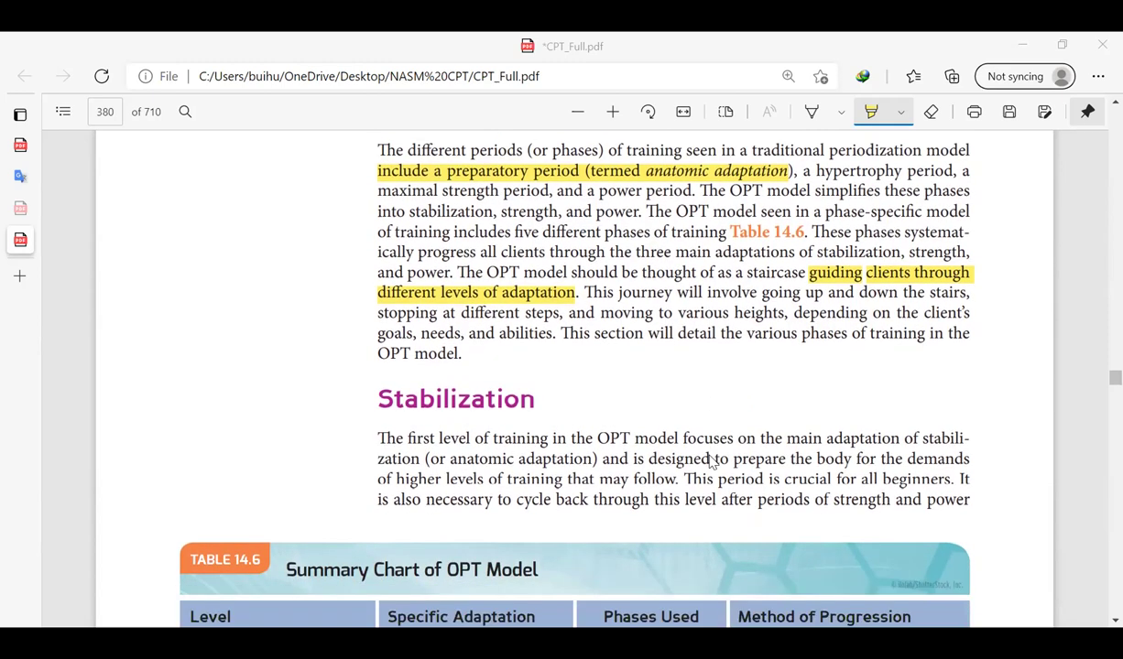
pyautogui.scroll(-1, 712, 462)
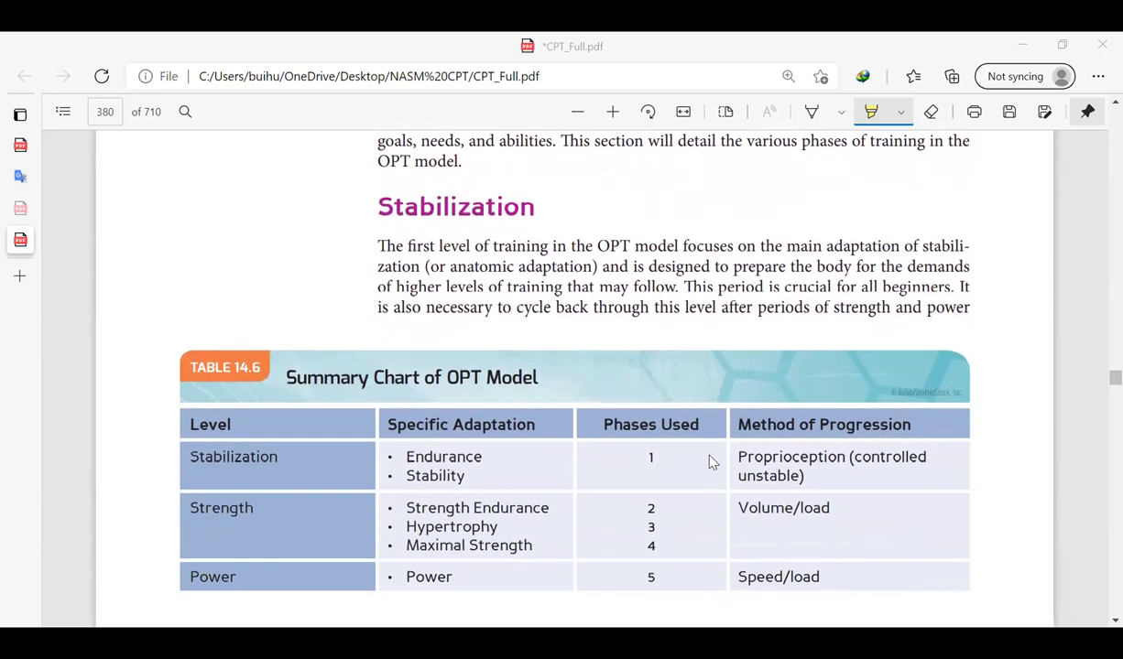
pyautogui.scroll(-1, 713, 463)
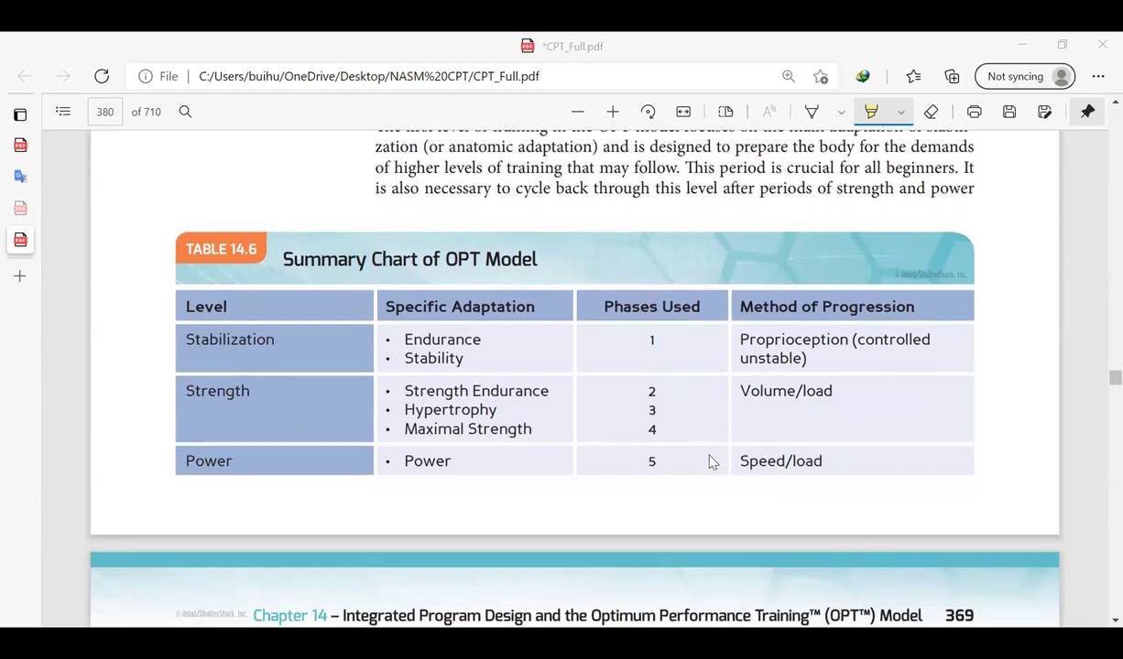
pyautogui.scroll(-1, 712, 462)
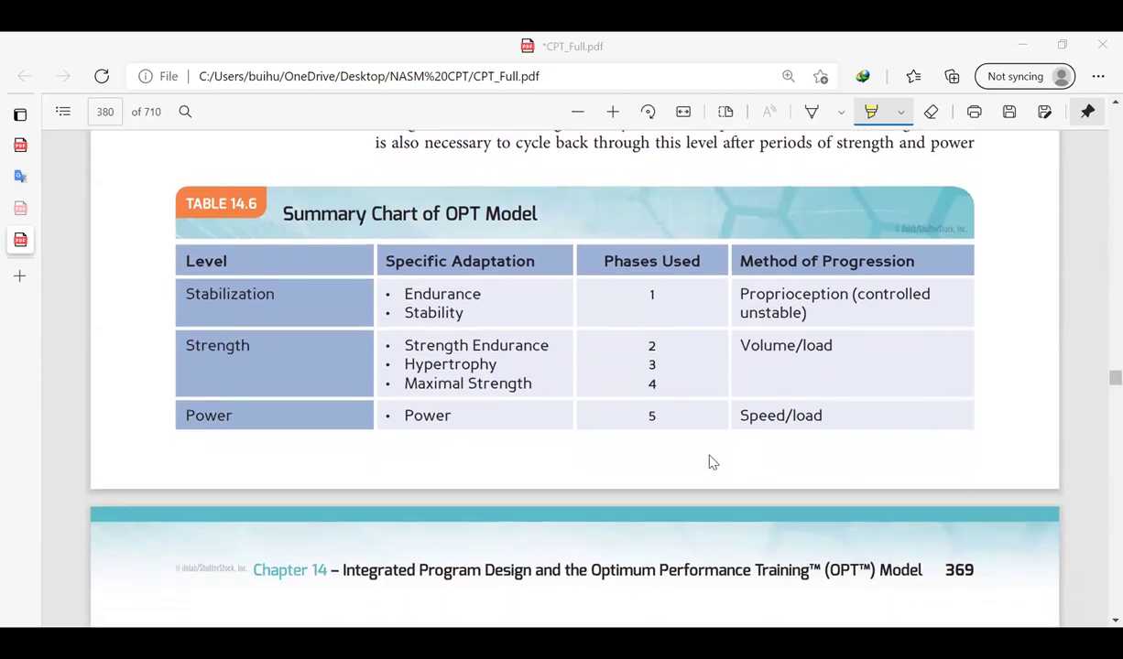
pyautogui.scroll(-1, 712, 463)
# Read the highlighted focus points of stabilization training on book page 369 and how those goals are accomplished
pyautogui.scroll(-3, 712, 463)
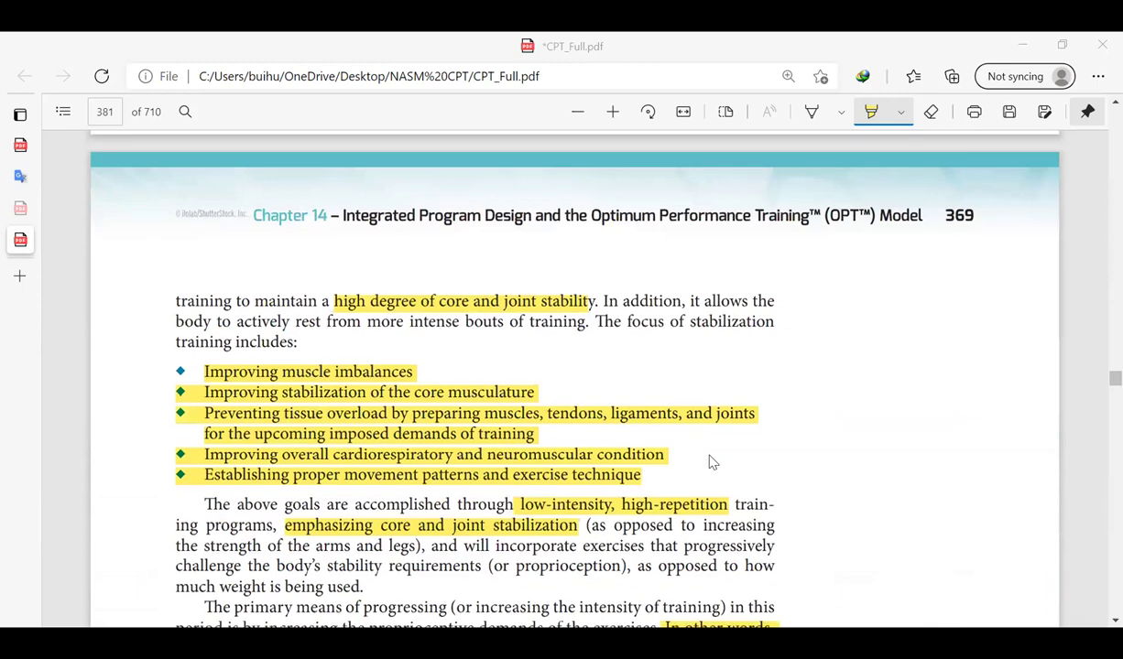
pyautogui.scroll(-1, 712, 462)
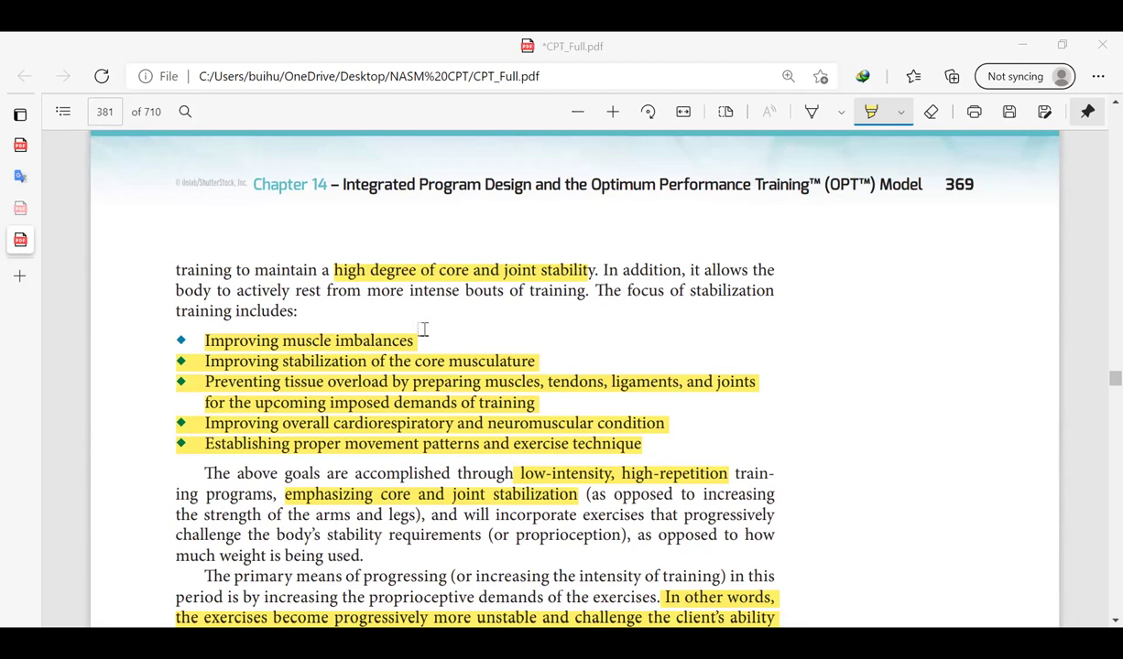
pyautogui.scroll(-3, 422, 329)
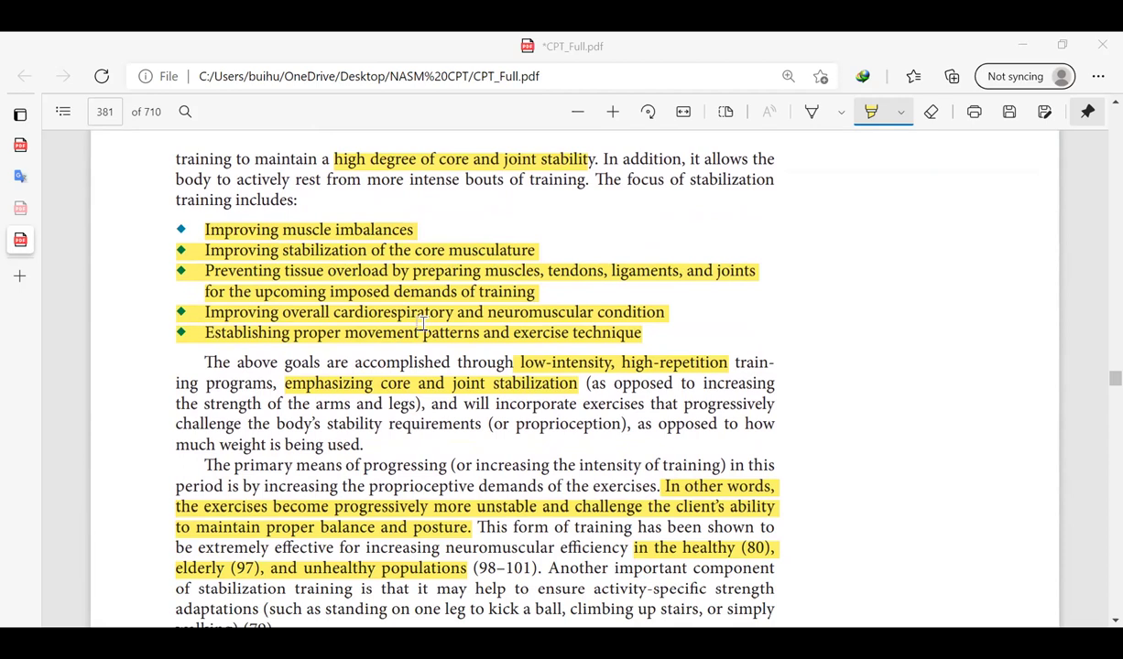
pyautogui.scroll(-1, 422, 322)
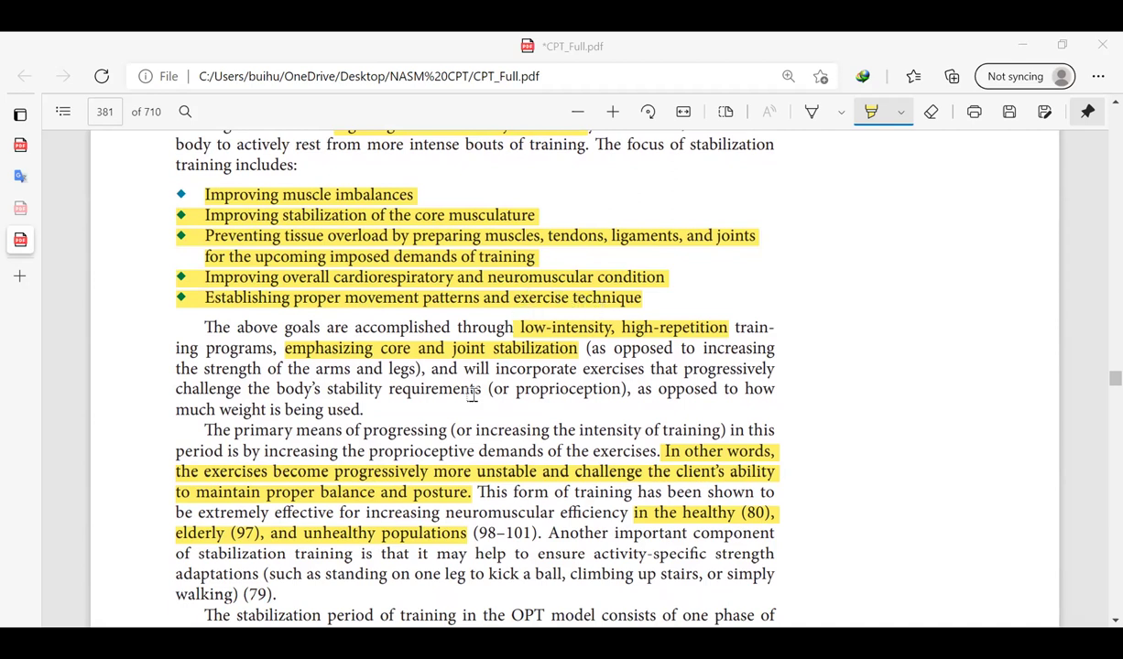
pyautogui.scroll(-1, 470, 393)
pyautogui.scroll(1, 472, 393)
pyautogui.scroll(1, 473, 393)
pyautogui.scroll(-1, 472, 394)
pyautogui.scroll(-1, 473, 394)
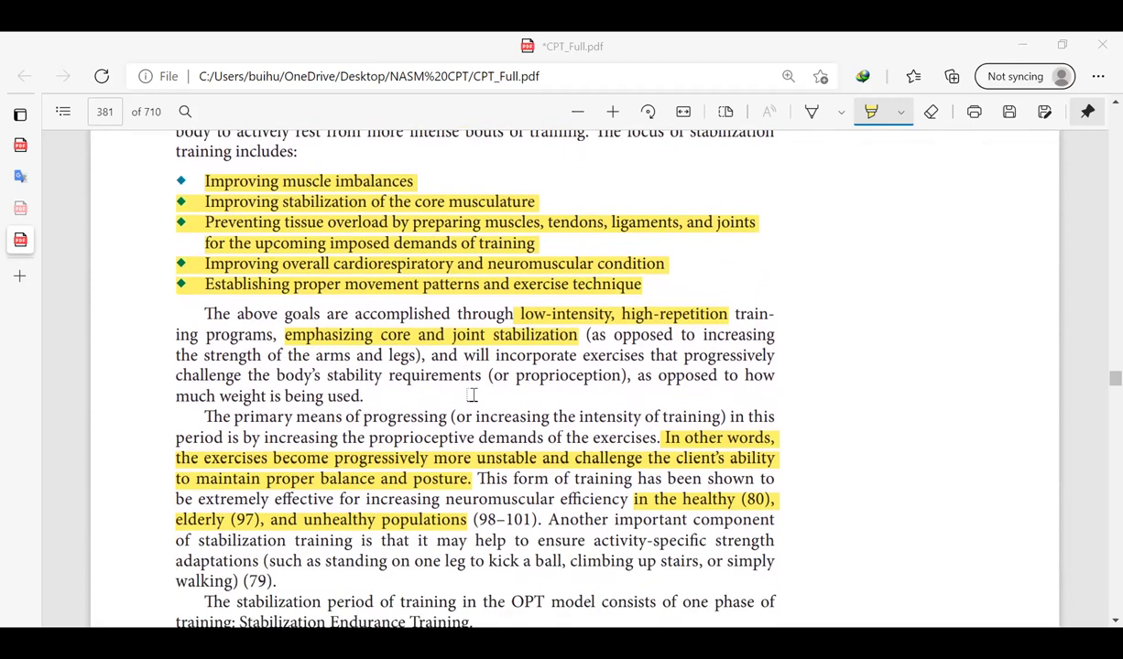
pyautogui.rightClick(472, 394)
pyautogui.click(341, 388)
pyautogui.scroll(-1, 586, 409)
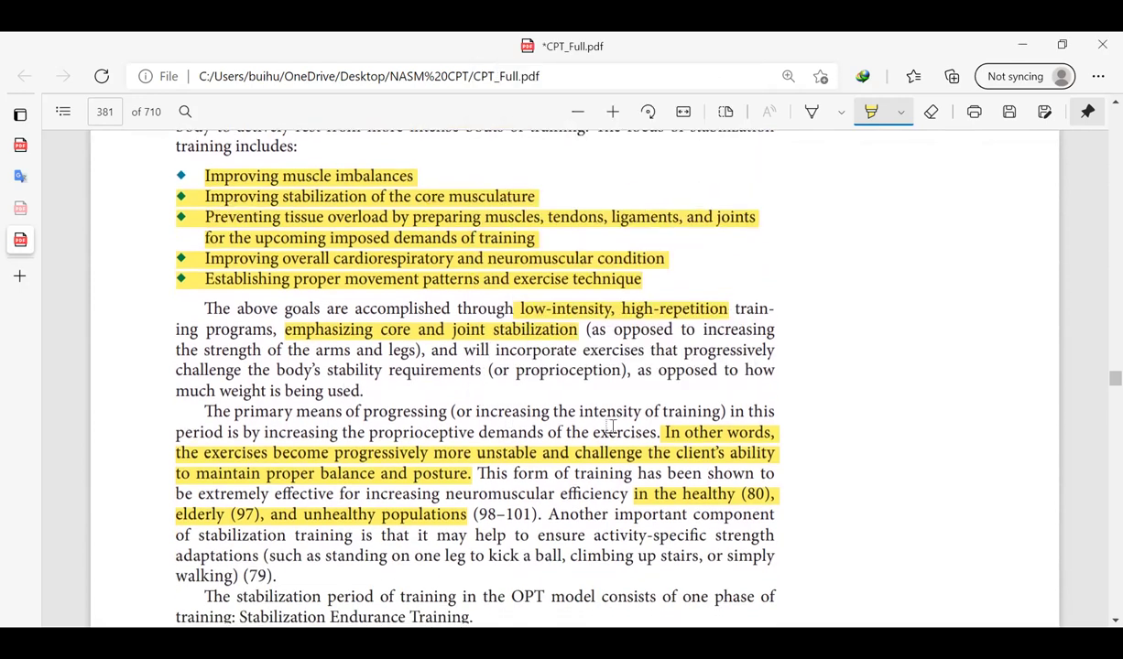
pyautogui.scroll(-1, 534, 311)
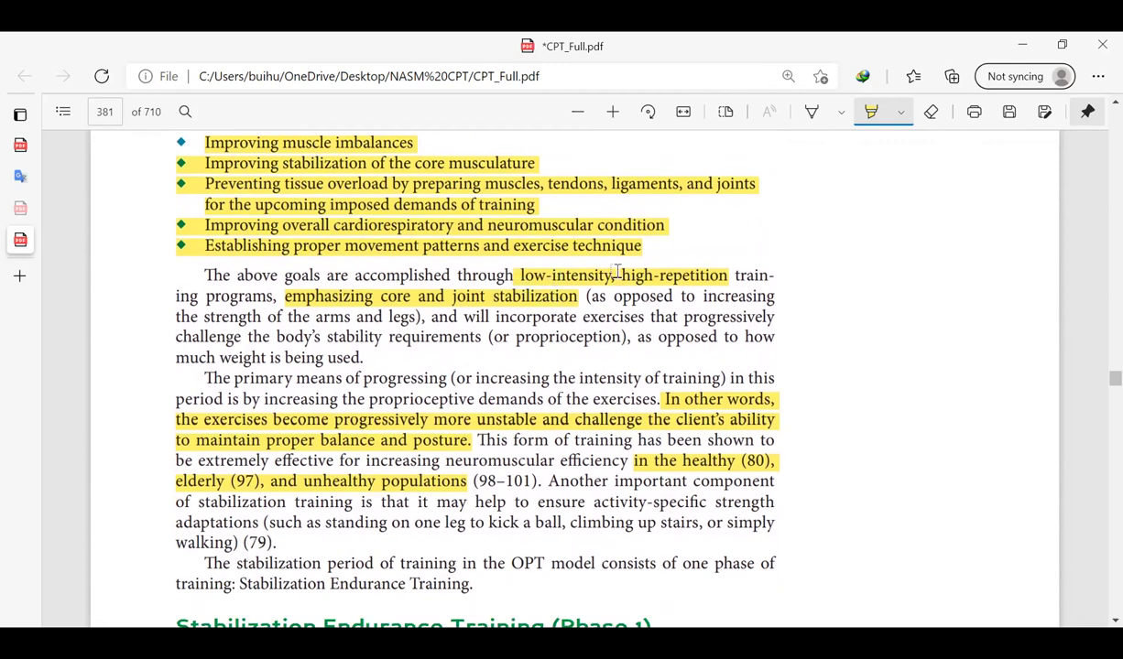
# Review the paragraphs on core and joint stabilization and on progressing intensity through proprioceptive demands
pyautogui.scroll(-4, 693, 278)
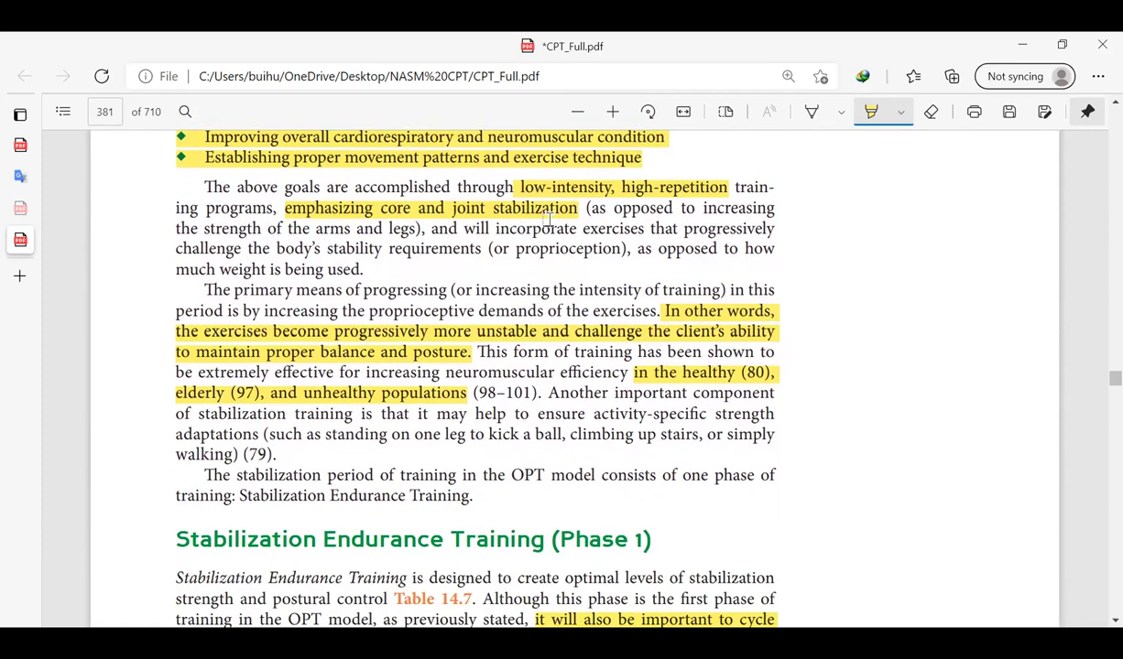
pyautogui.scroll(-1, 579, 227)
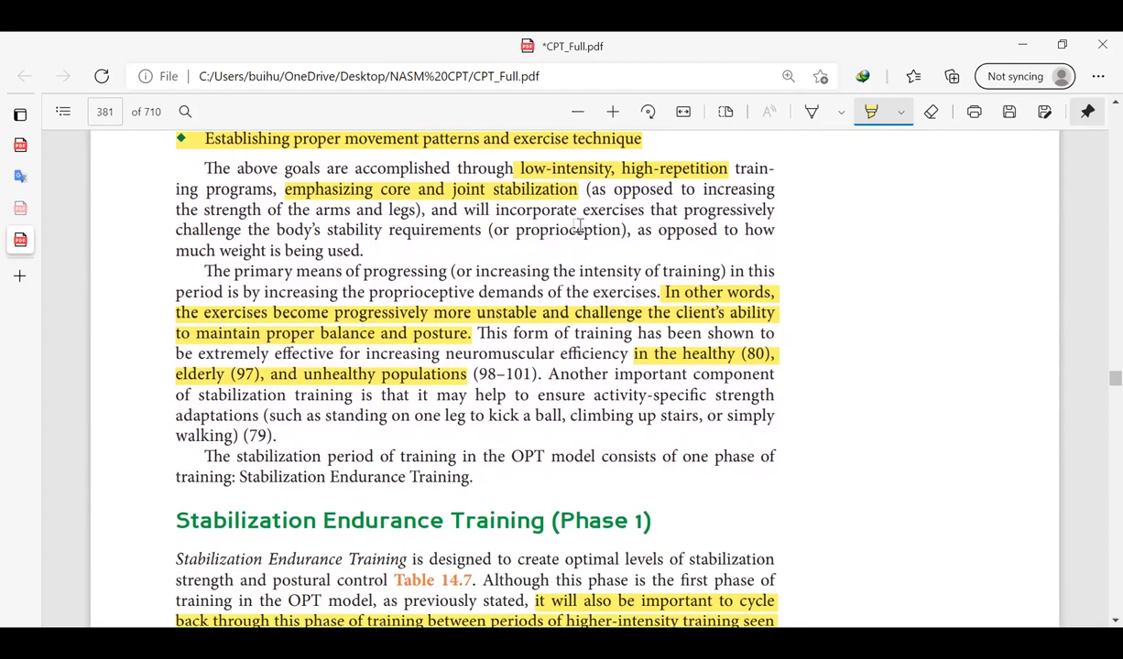
pyautogui.scroll(1, 579, 226)
pyautogui.scroll(-2, 383, 280)
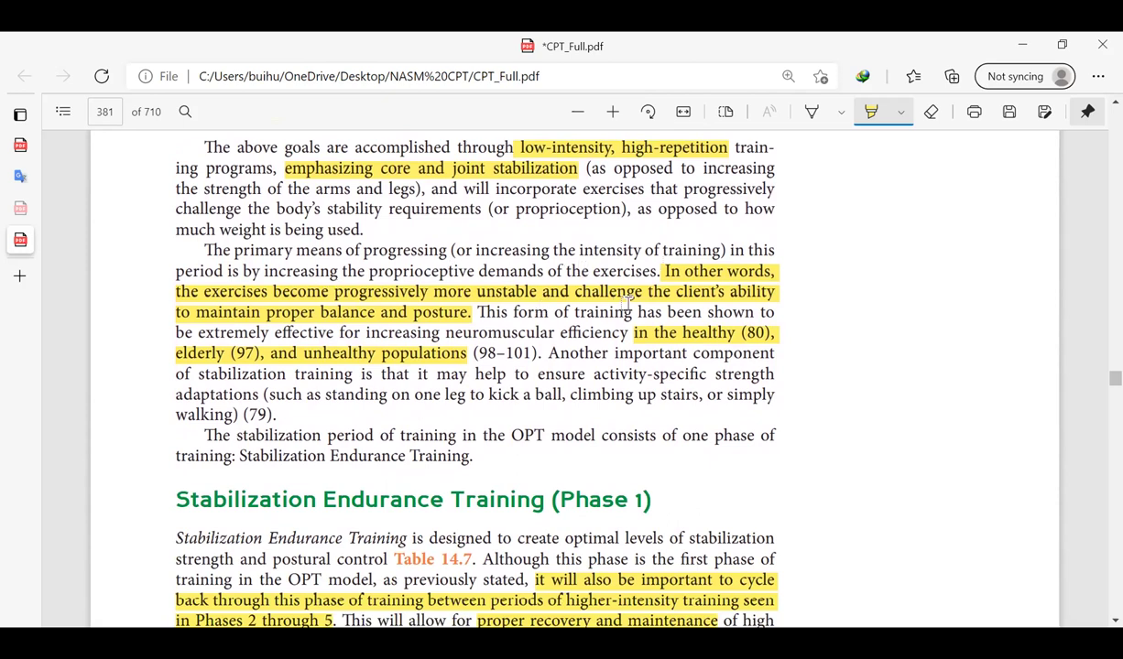
pyautogui.scroll(-1, 300, 308)
pyautogui.scroll(-1, 300, 310)
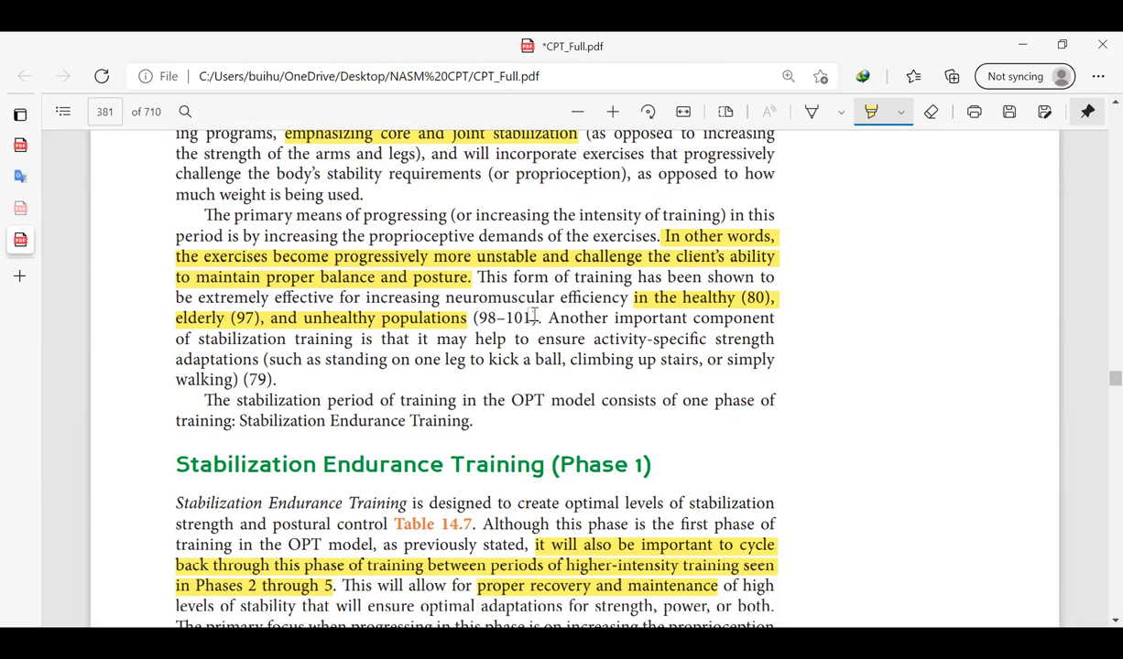
# Highlight "neuromuscular efficiency" in yellow, directly before the highlighted "in the healthy (80)" in the stabilization progression paragraph
pyautogui.scroll(-2, 534, 316)
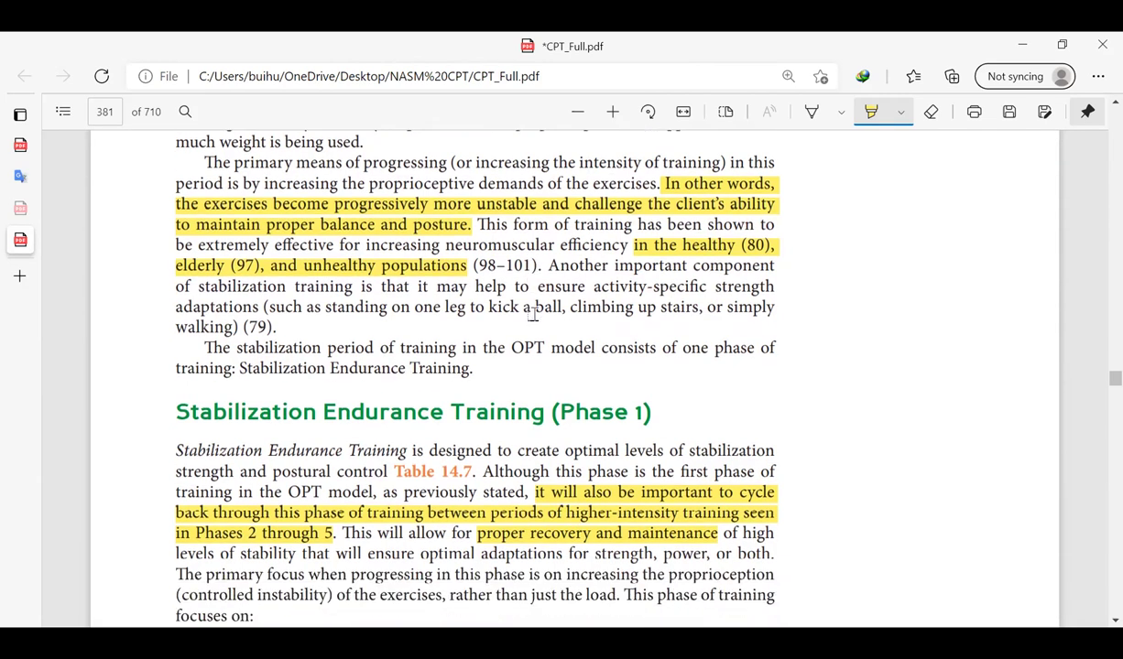
pyautogui.scroll(1, 532, 314)
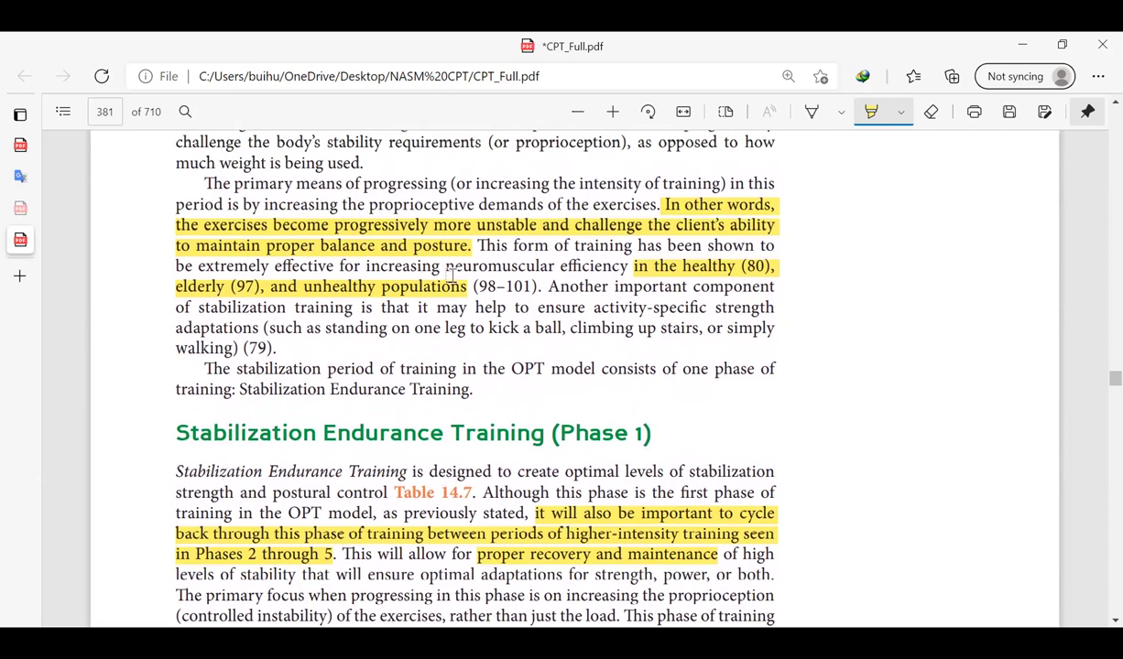
pyautogui.moveTo(509, 265); pyautogui.dragTo(612, 266)
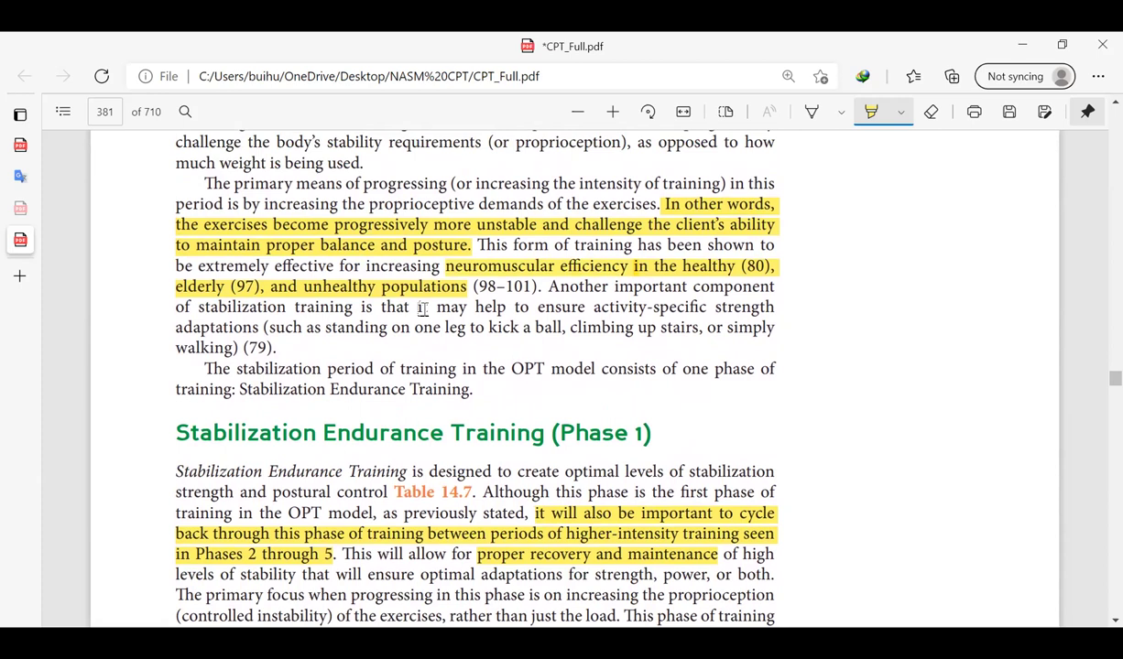
# Read the Stabilization Endurance Training (Phase 1) section, including its focus points and the acute-variable progression paragraph
pyautogui.scroll(-1, 421, 309)
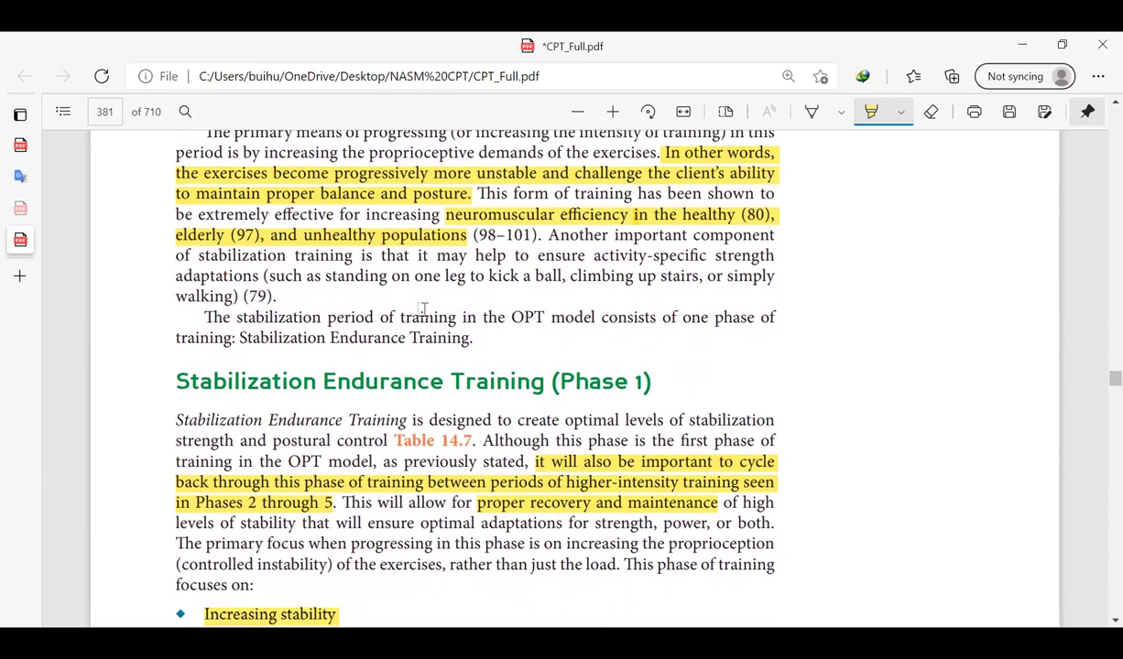
pyautogui.scroll(-1, 423, 310)
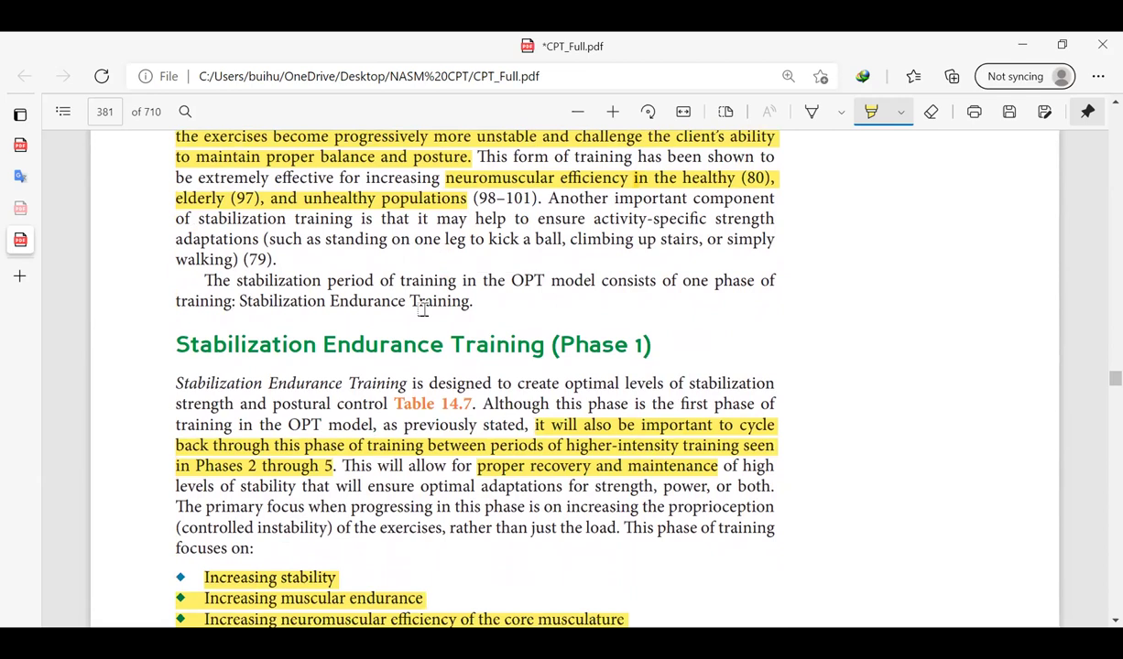
pyautogui.scroll(-1, 423, 310)
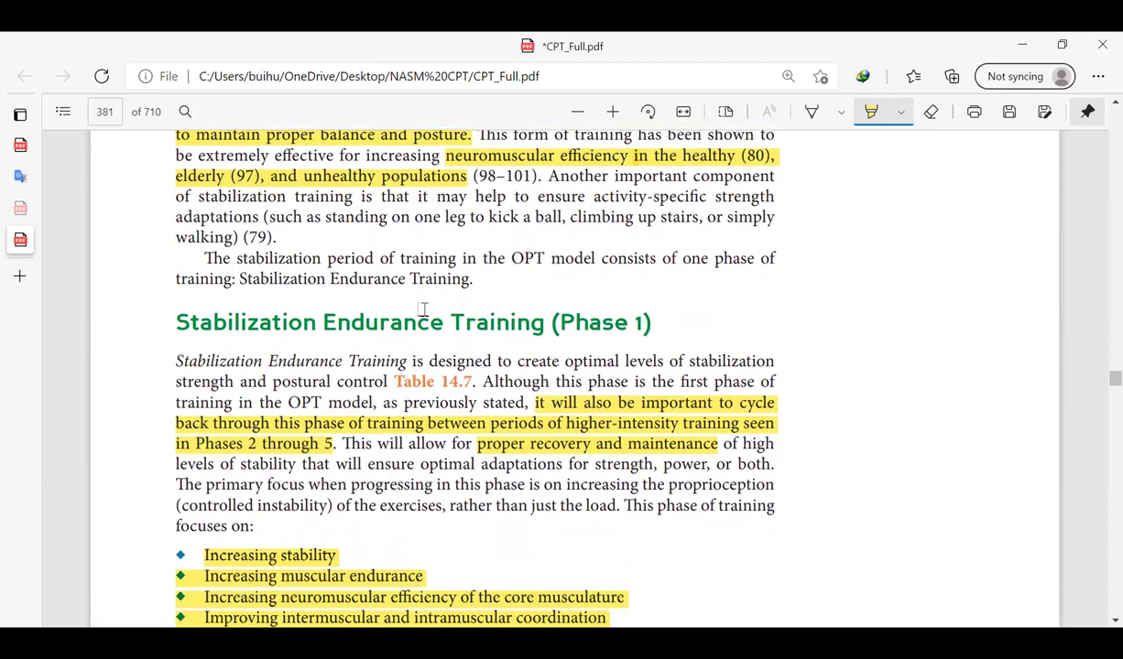
pyautogui.scroll(-3, 391, 343)
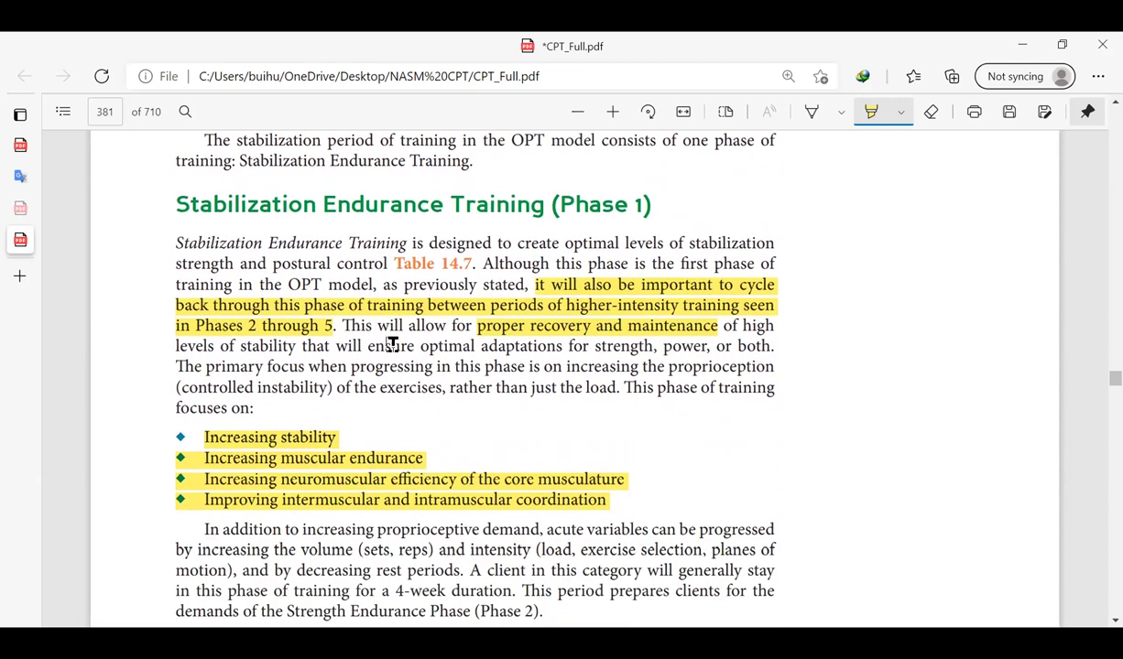
pyautogui.scroll(-1, 391, 343)
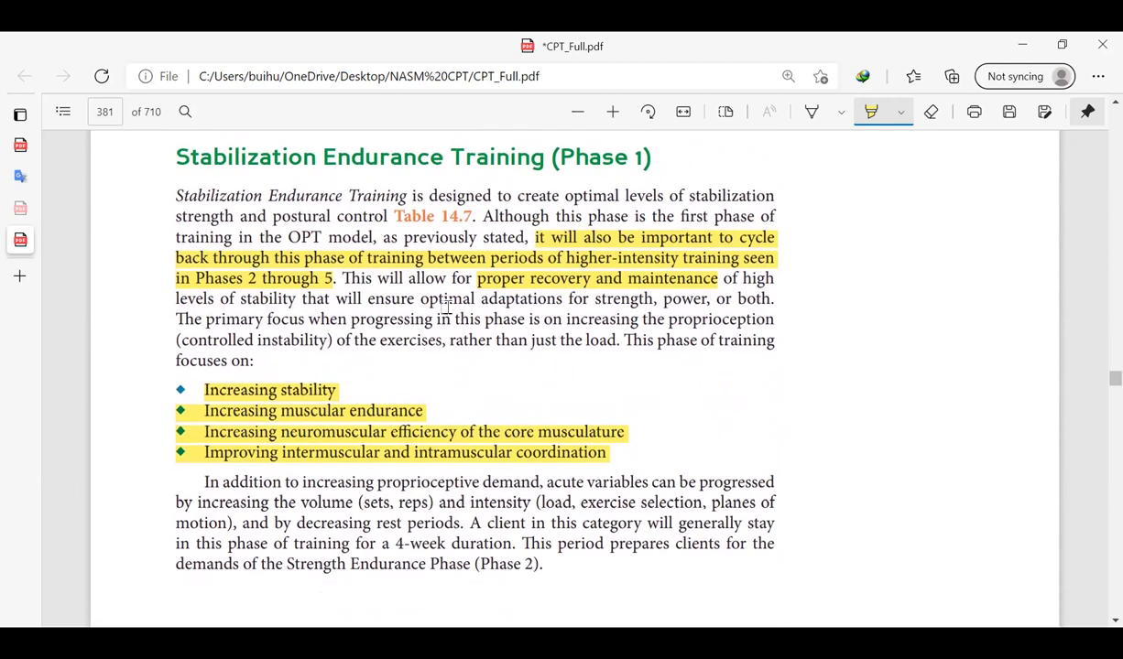
pyautogui.scroll(-1, 446, 309)
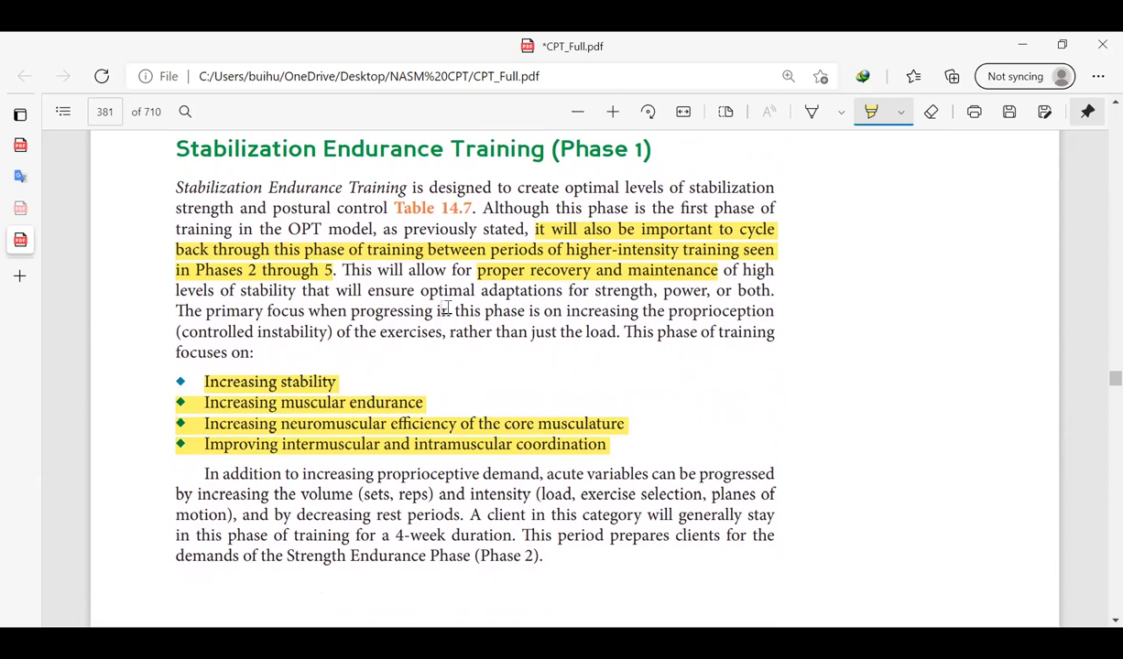
pyautogui.scroll(-1, 446, 310)
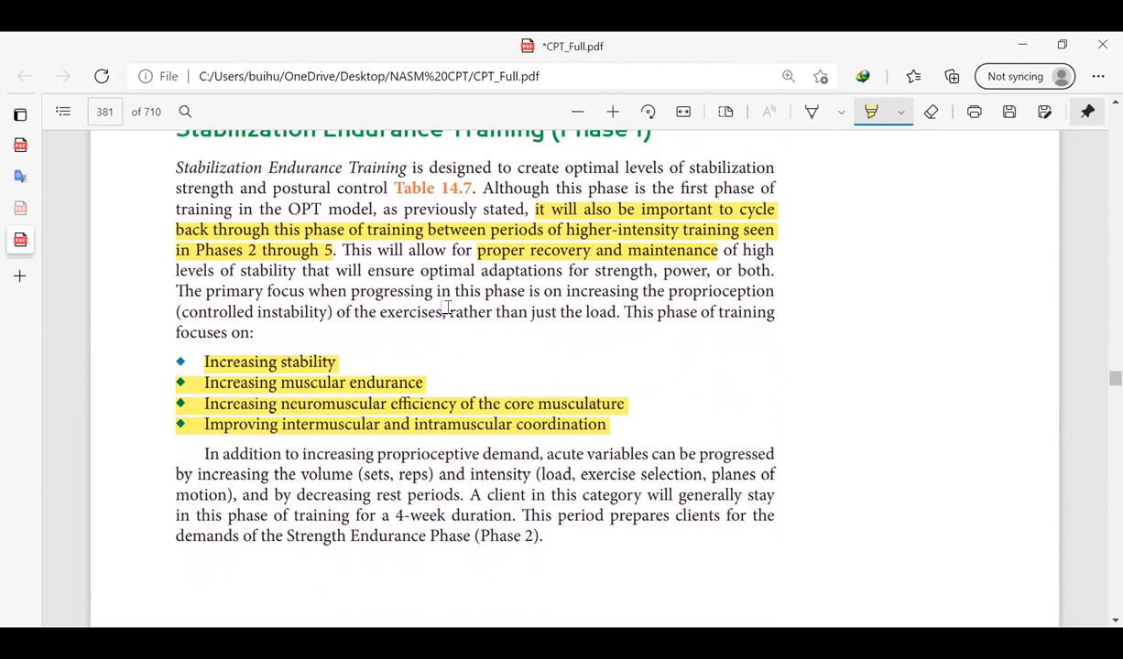
pyautogui.scroll(-1, 446, 309)
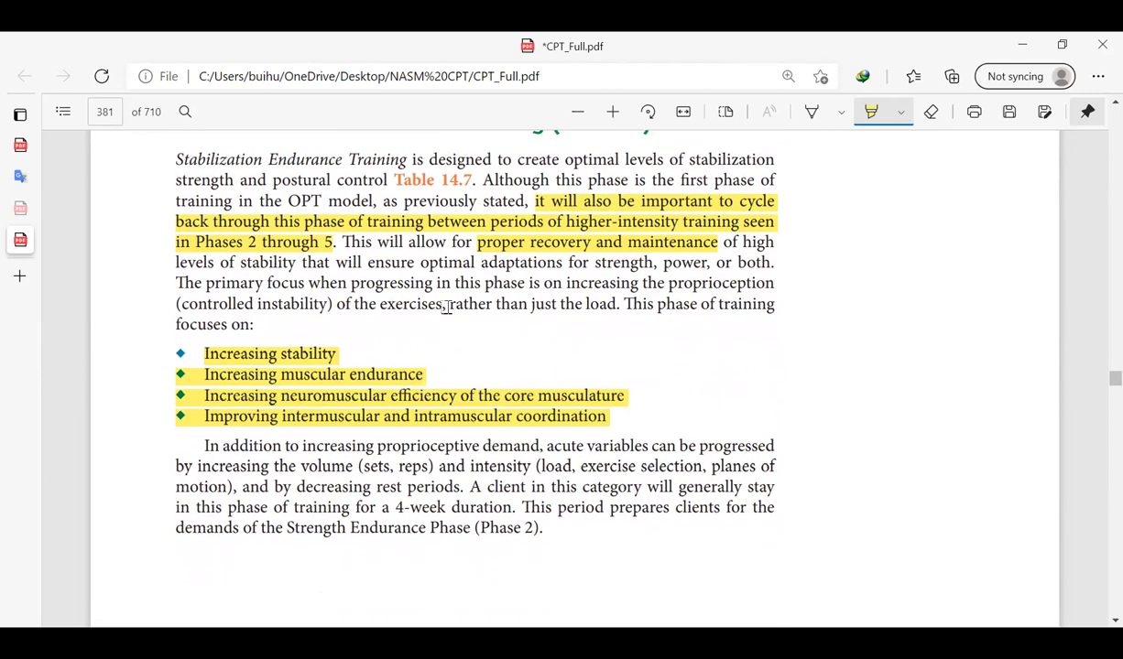
pyautogui.scroll(2, 445, 310)
pyautogui.scroll(-2, 446, 310)
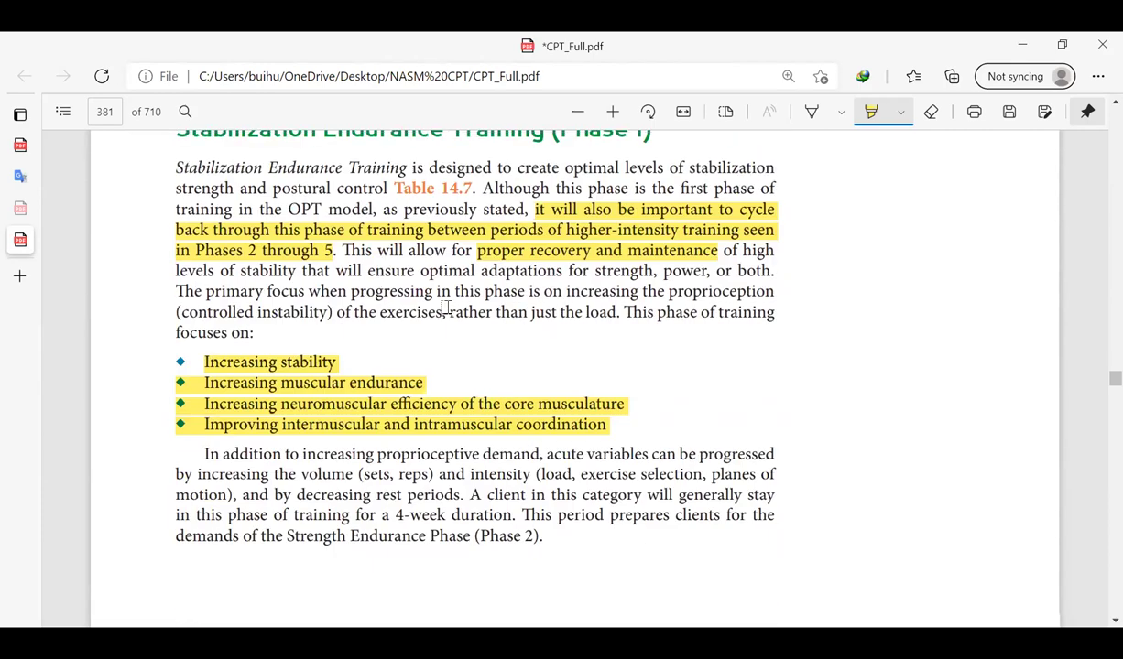
# Review the Phase 1 Stabilization Endurance Training section against the preceding stabilization progression text and the OPT Model introduction
pyautogui.scroll(3, 446, 309)
pyautogui.scroll(-4, 446, 306)
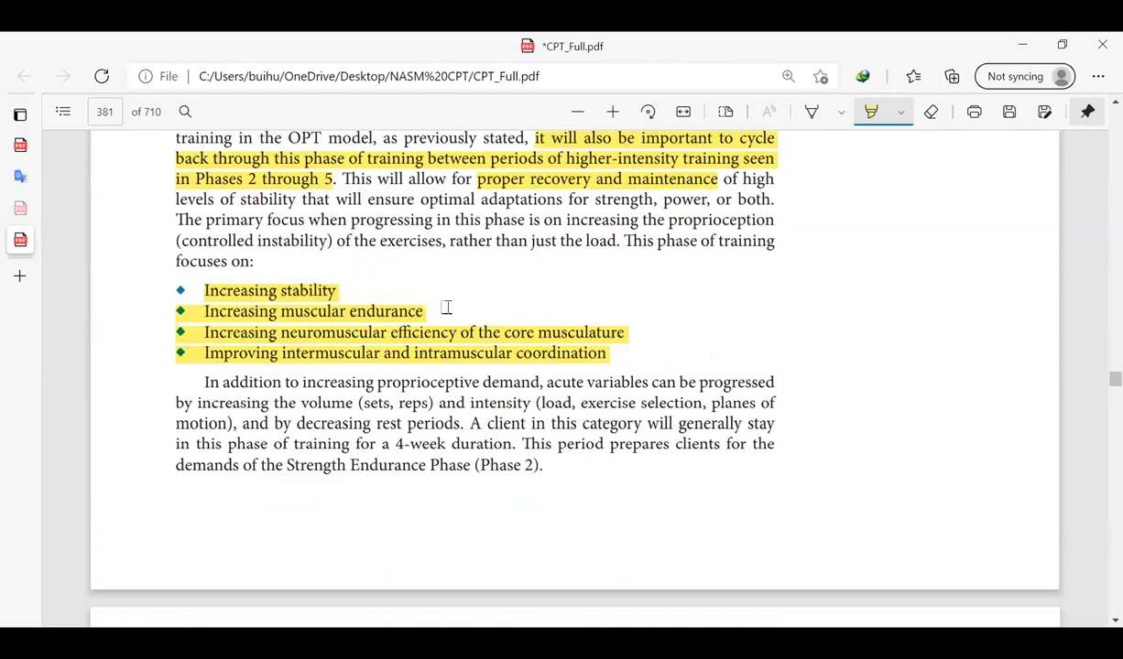
pyautogui.scroll(-2, 446, 306)
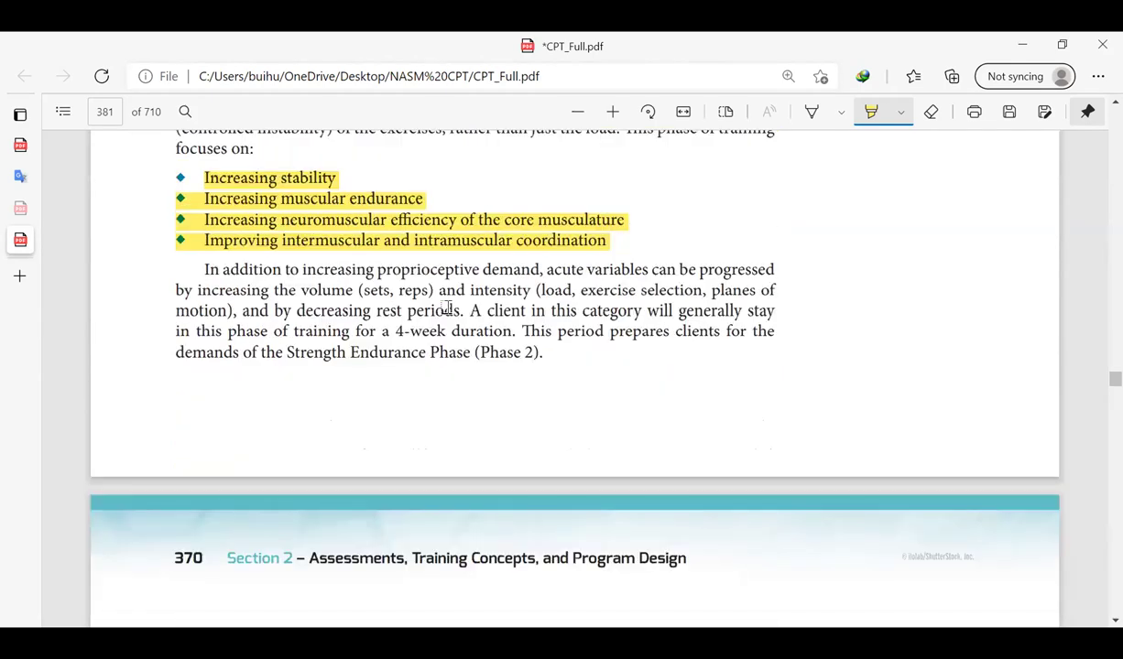
pyautogui.scroll(-6, 445, 309)
pyautogui.scroll(8, 446, 307)
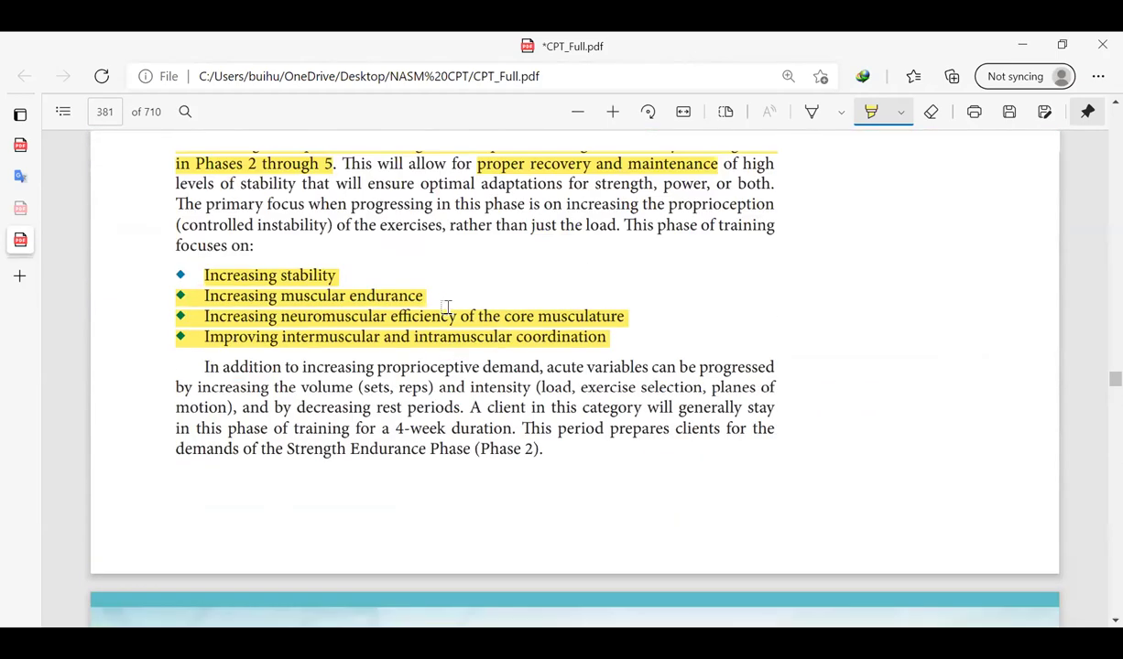
pyautogui.scroll(7, 425, 340)
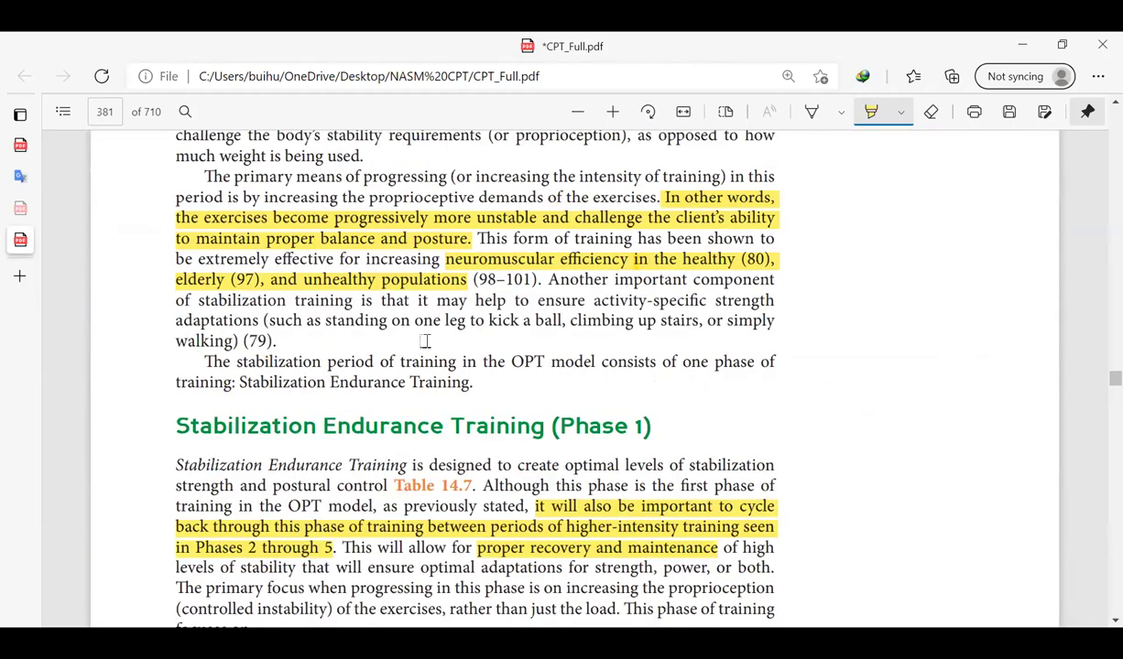
pyautogui.scroll(15, 424, 341)
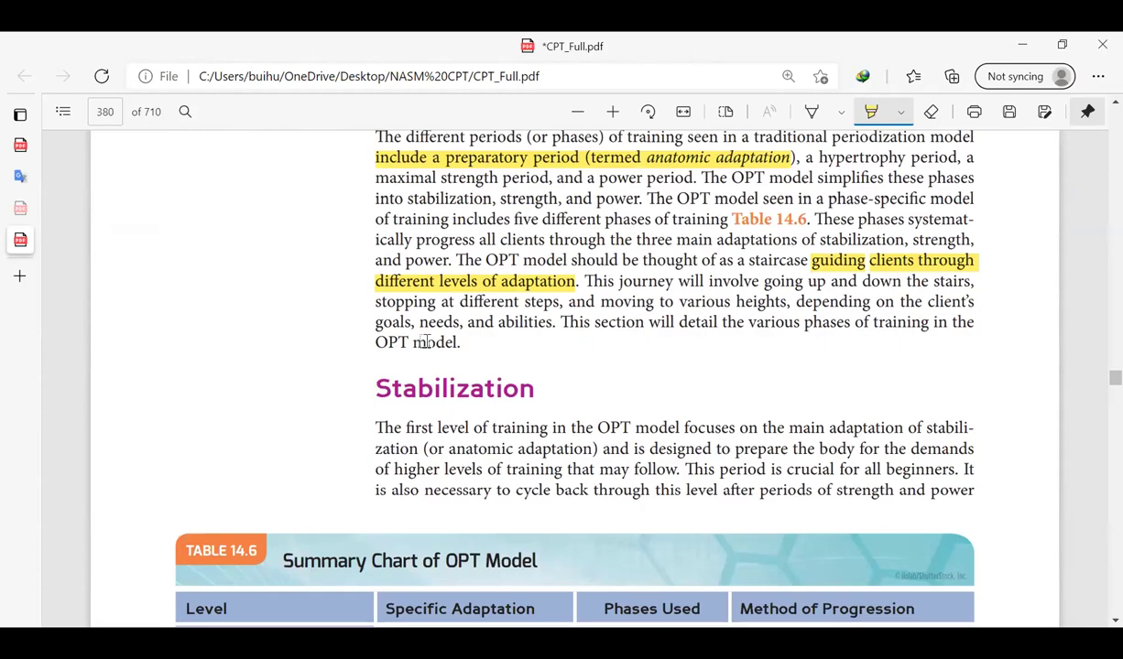
pyautogui.scroll(-15, 425, 341)
pyautogui.scroll(-4, 425, 340)
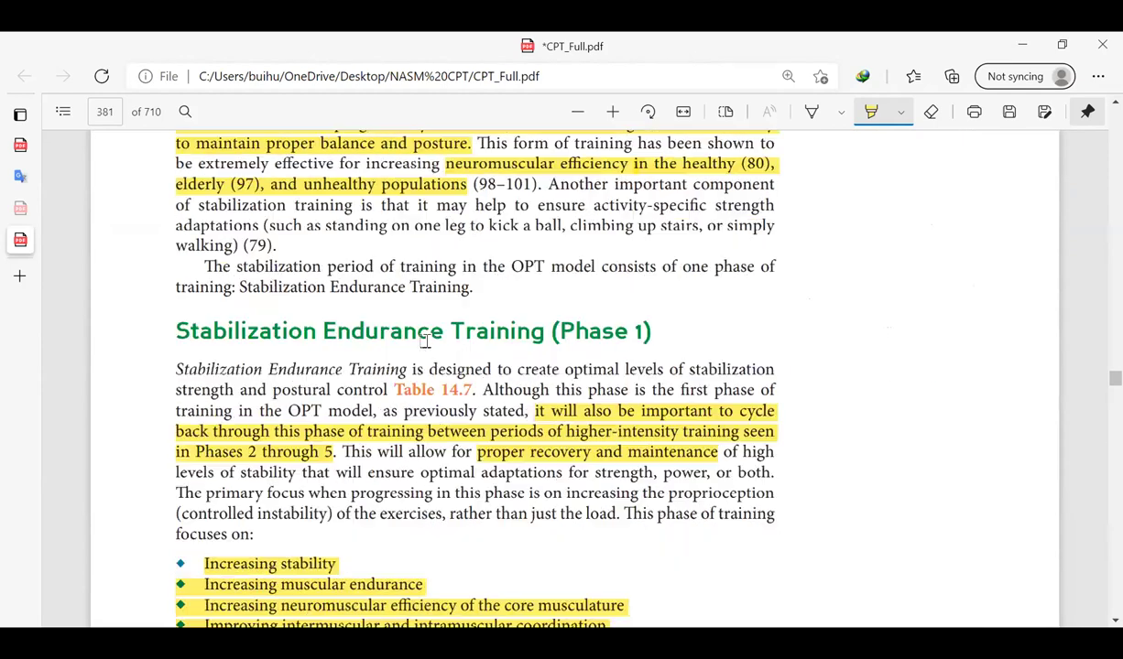
# Skim ahead past Table 14.7 to the focus points of the strength period, and return to the Phase 1 section
pyautogui.scroll(-17, 424, 340)
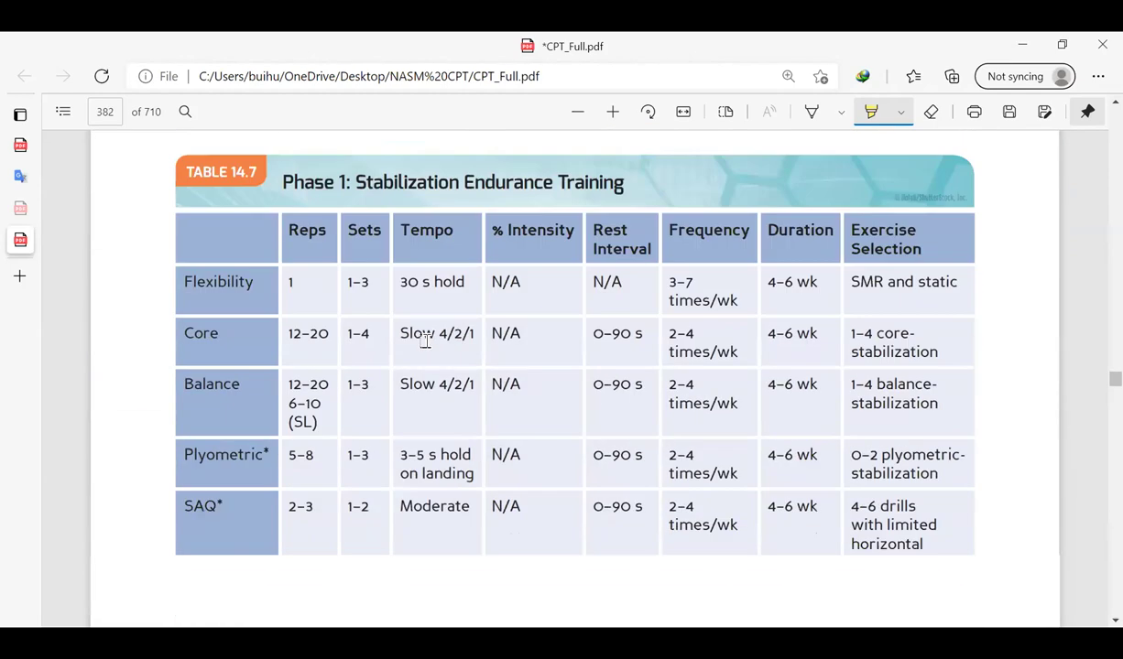
pyautogui.scroll(-15, 425, 341)
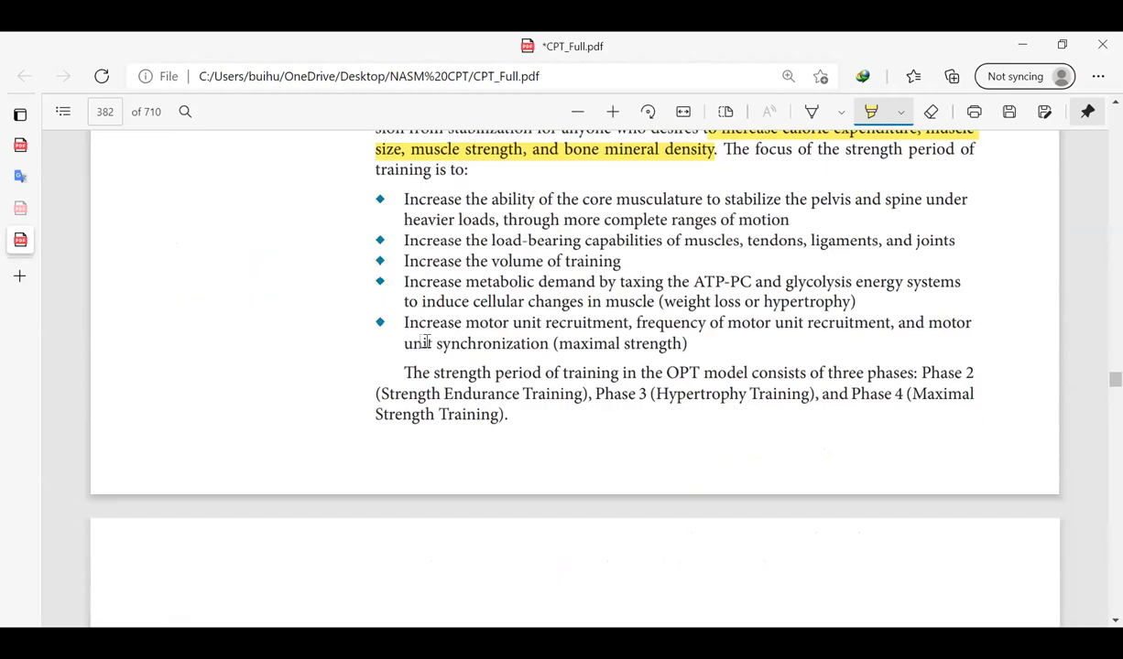
pyautogui.scroll(-2, 425, 340)
pyautogui.scroll(20, 424, 341)
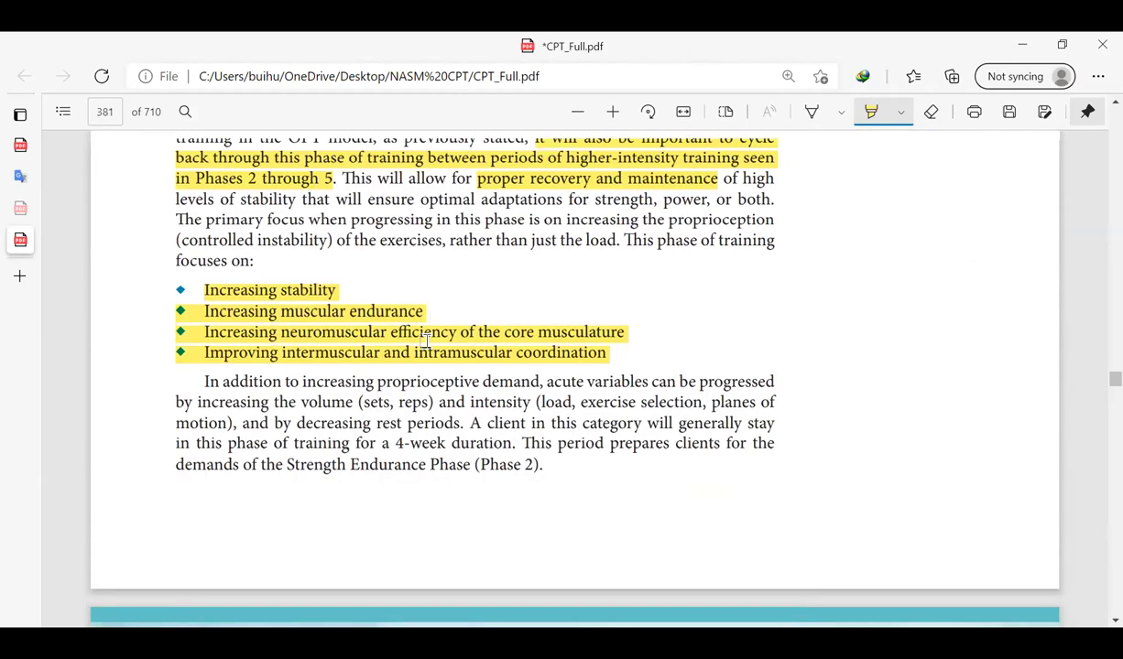
pyautogui.scroll(8, 425, 340)
pyautogui.scroll(-5, 425, 341)
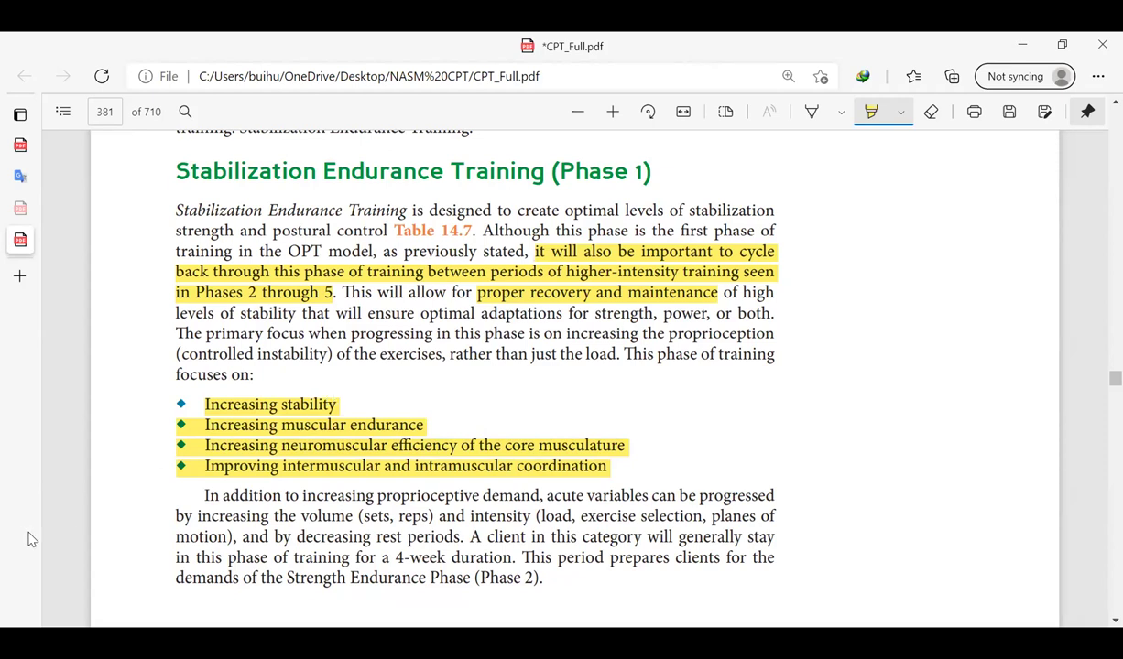
# Examine the acute variables in Table 14.7, Phase 1: Stabilization Endurance Training, with all rows from Flexibility to Resistance in view
pyautogui.scroll(-4, 281, 542)
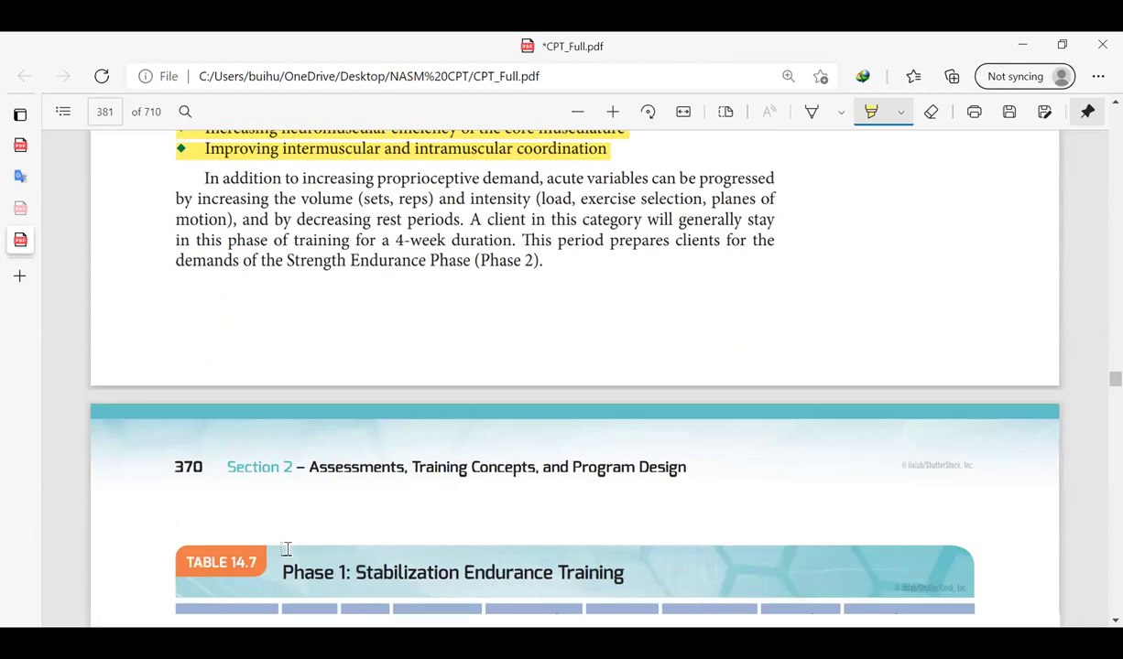
pyautogui.scroll(-5, 286, 548)
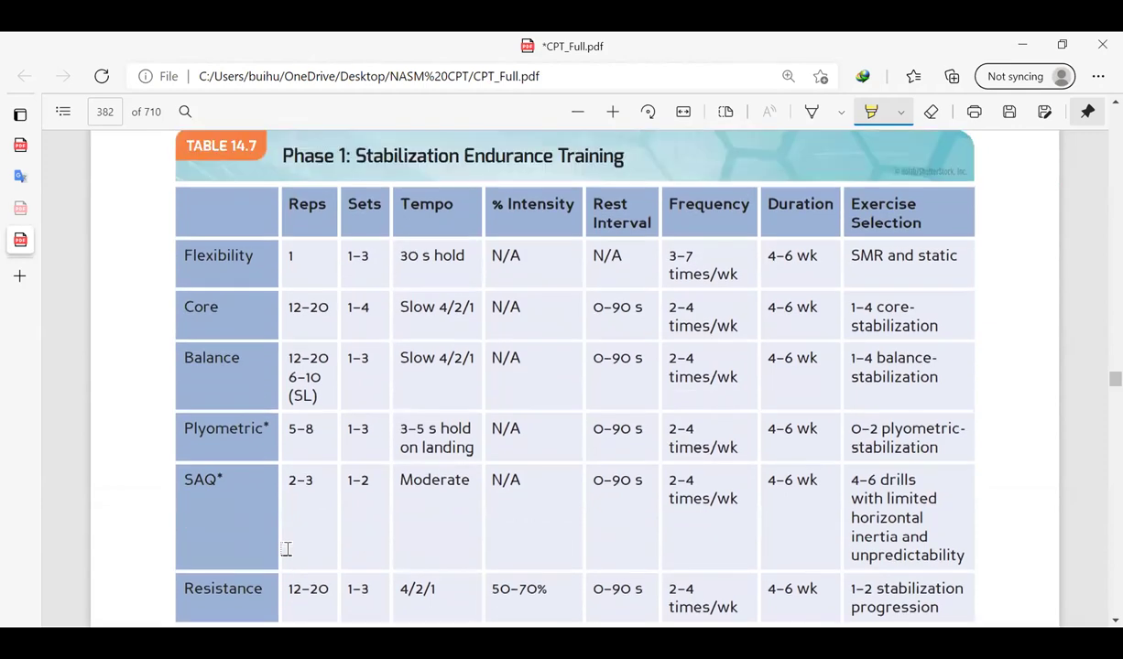
pyautogui.keyDown('ctrl'); pyautogui.scroll(-1, 285, 548); pyautogui.keyUp('ctrl')
pyautogui.scroll(-1, 287, 549)
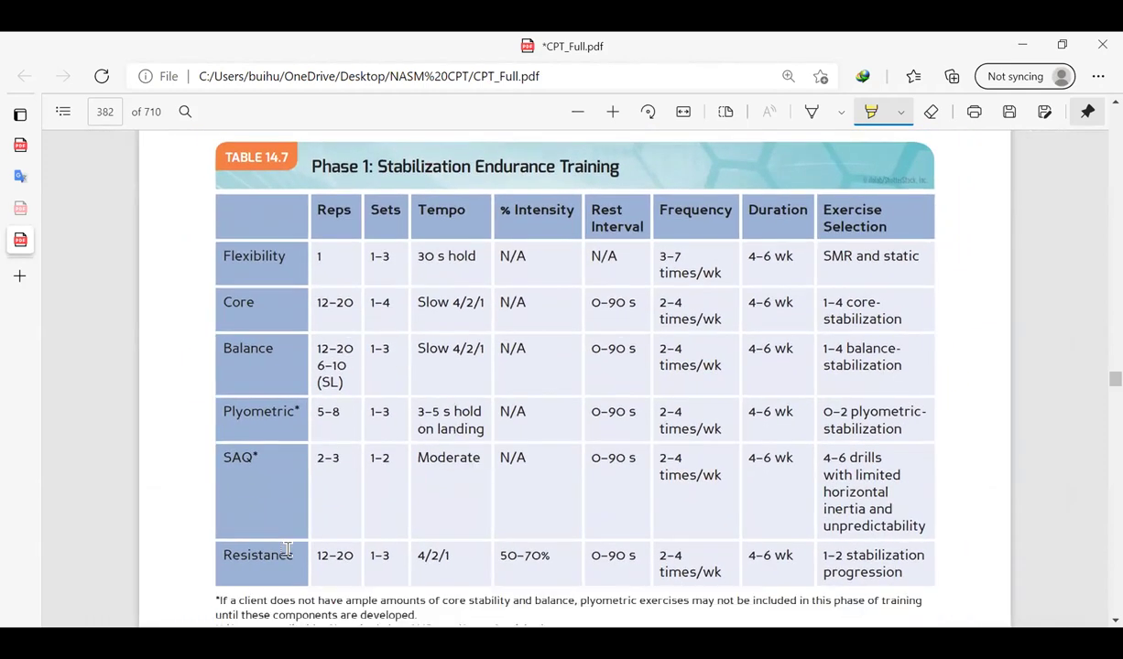